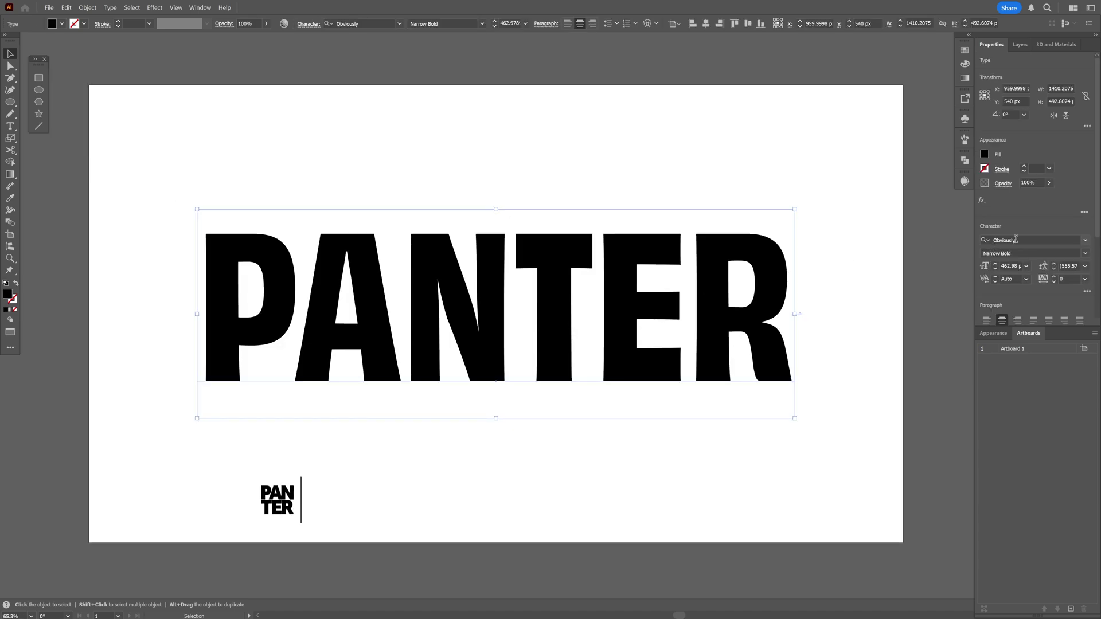
# Step: Set PANTER in Obviously Narrow Bold with -55 tracking and a dark grey fill
pyautogui.click(1018, 240)
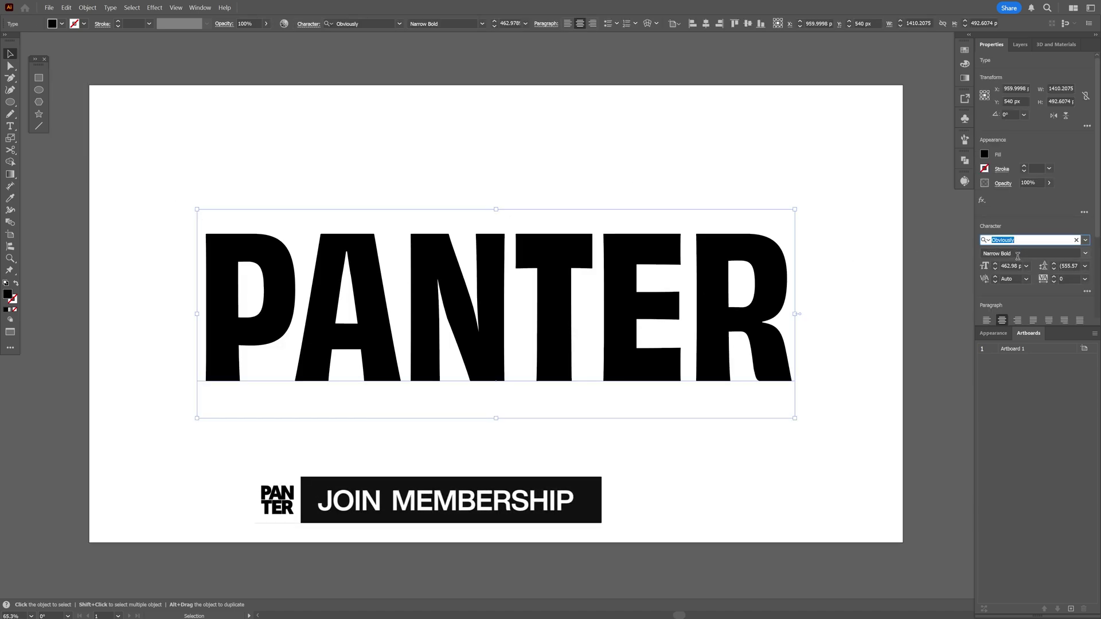
pyautogui.click(1019, 254)
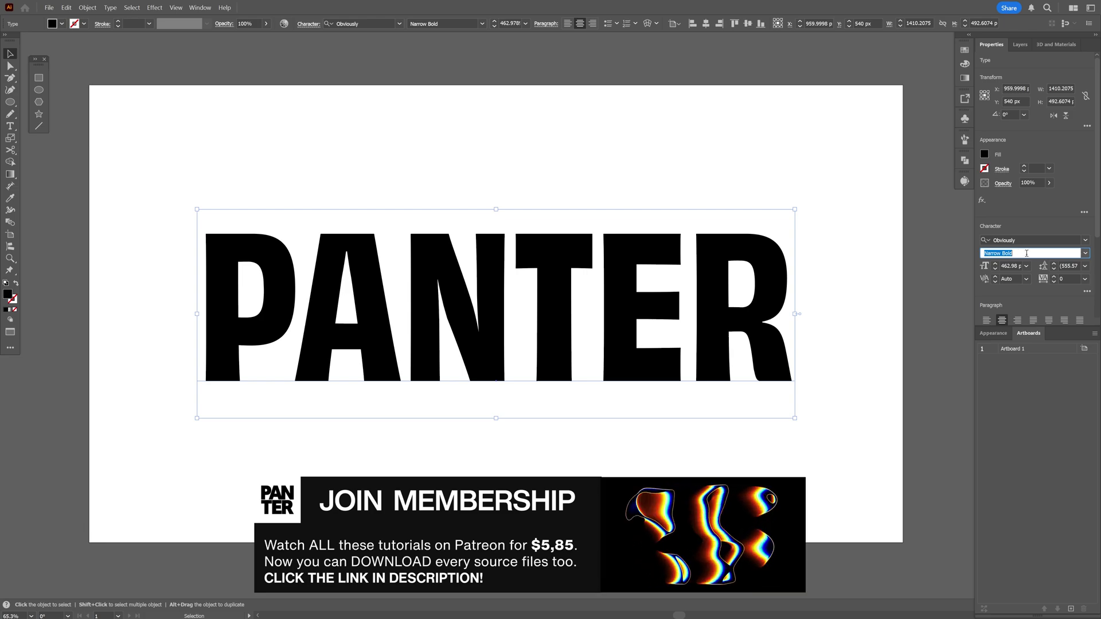
pyautogui.click(1064, 279)
pyautogui.scroll(-2, 1066, 276)
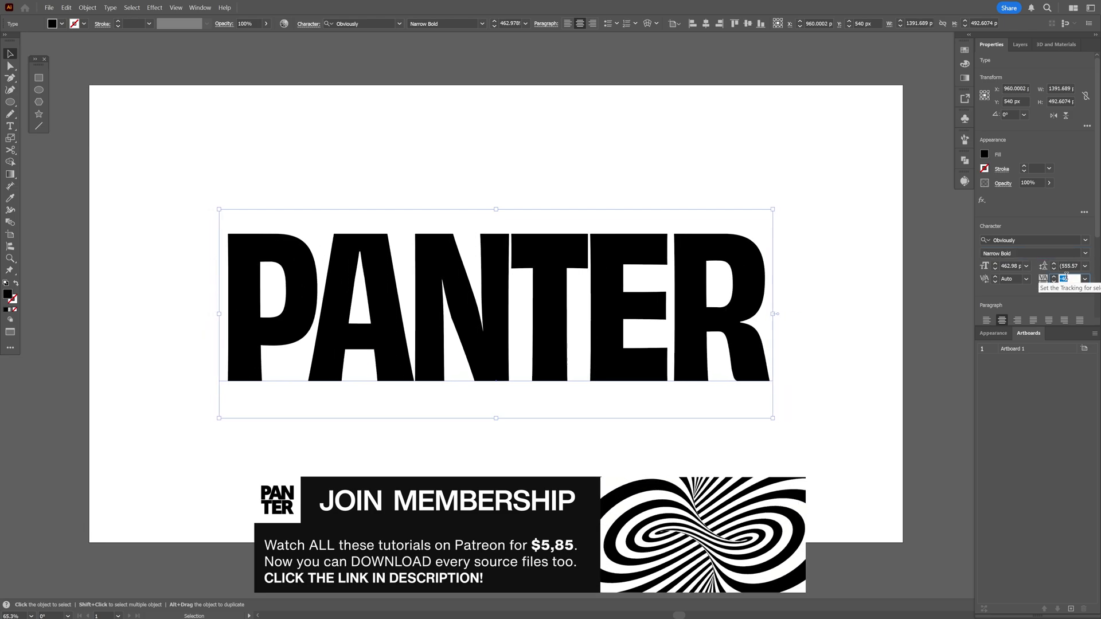
pyautogui.scroll(-3, 1066, 278)
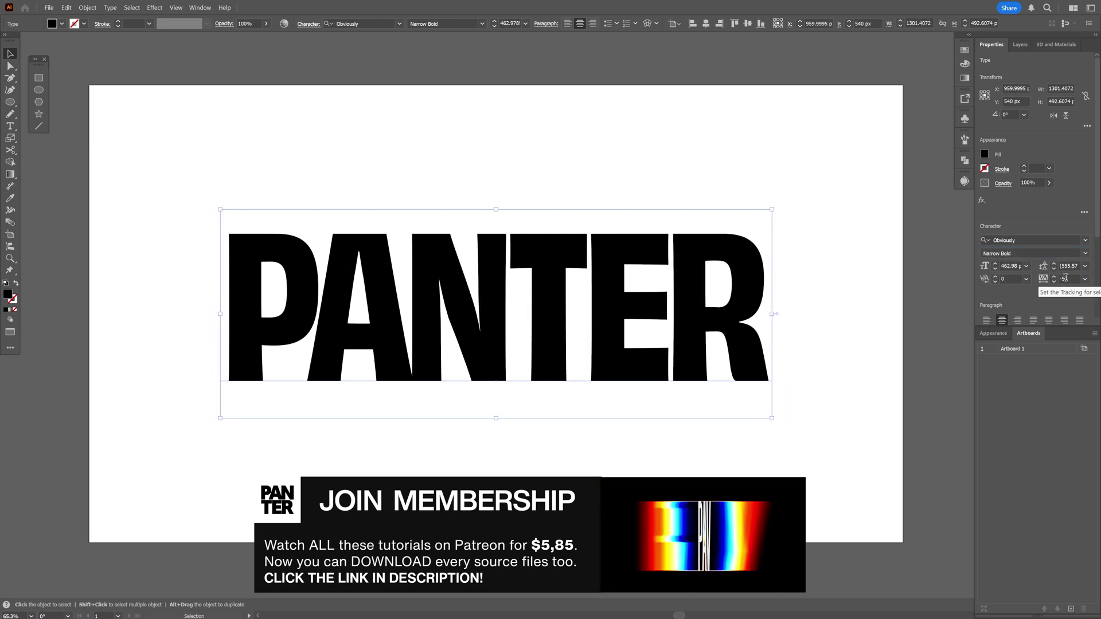
pyautogui.click(985, 154)
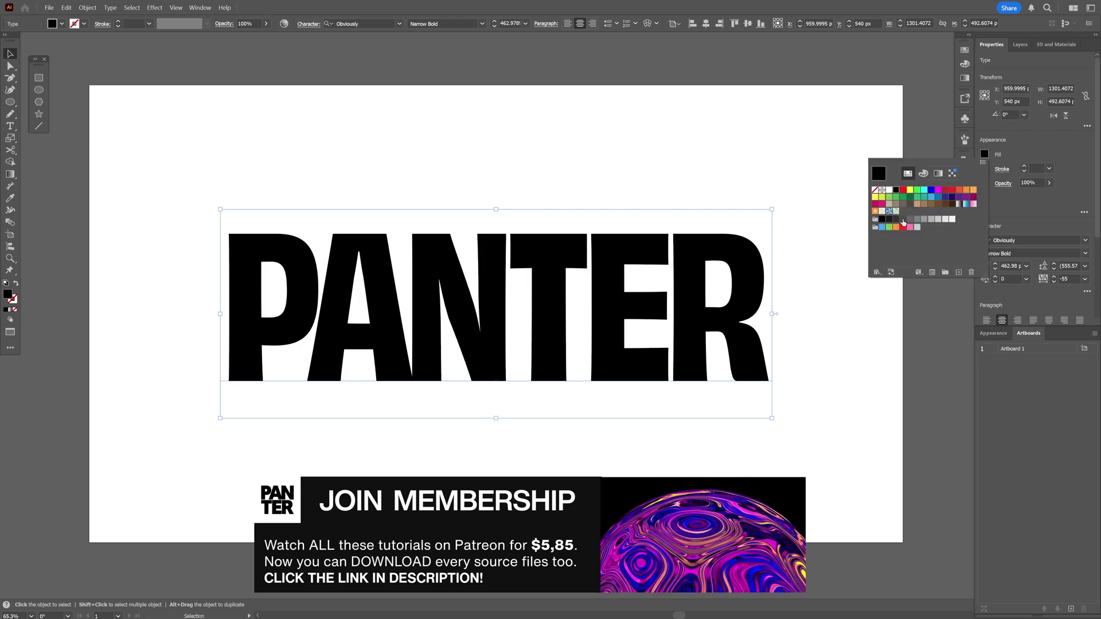
pyautogui.click(903, 220)
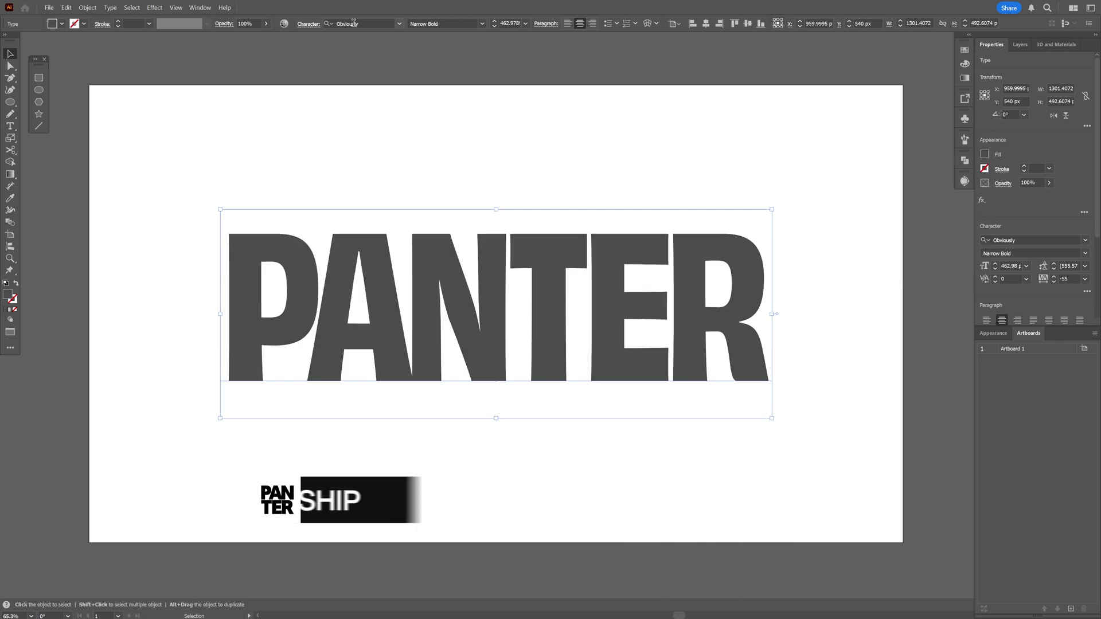
# Step: Apply a horizontal Flag warp with a 36% bend to PANTER
pyautogui.click(155, 8)
pyautogui.moveTo(222, 157)
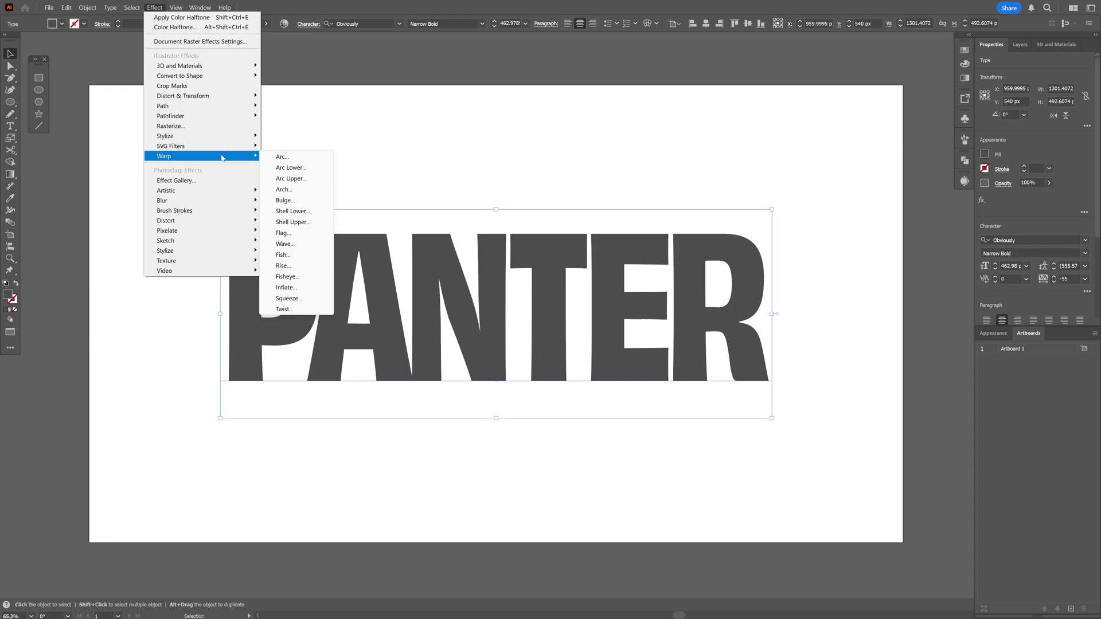
pyautogui.click(297, 235)
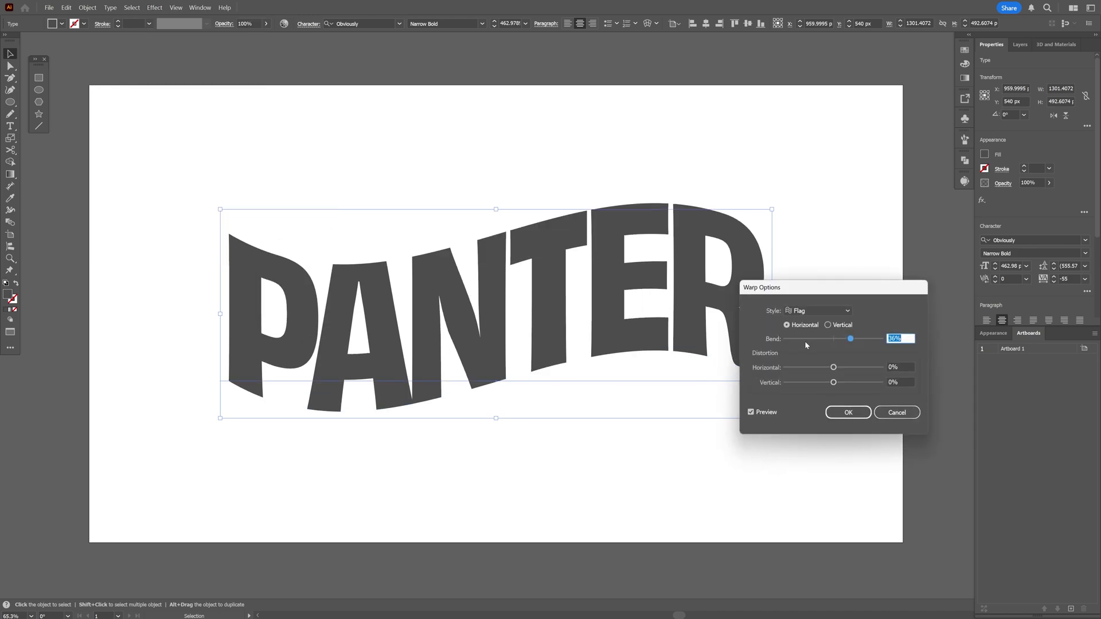
pyautogui.click(899, 338)
pyautogui.click(853, 414)
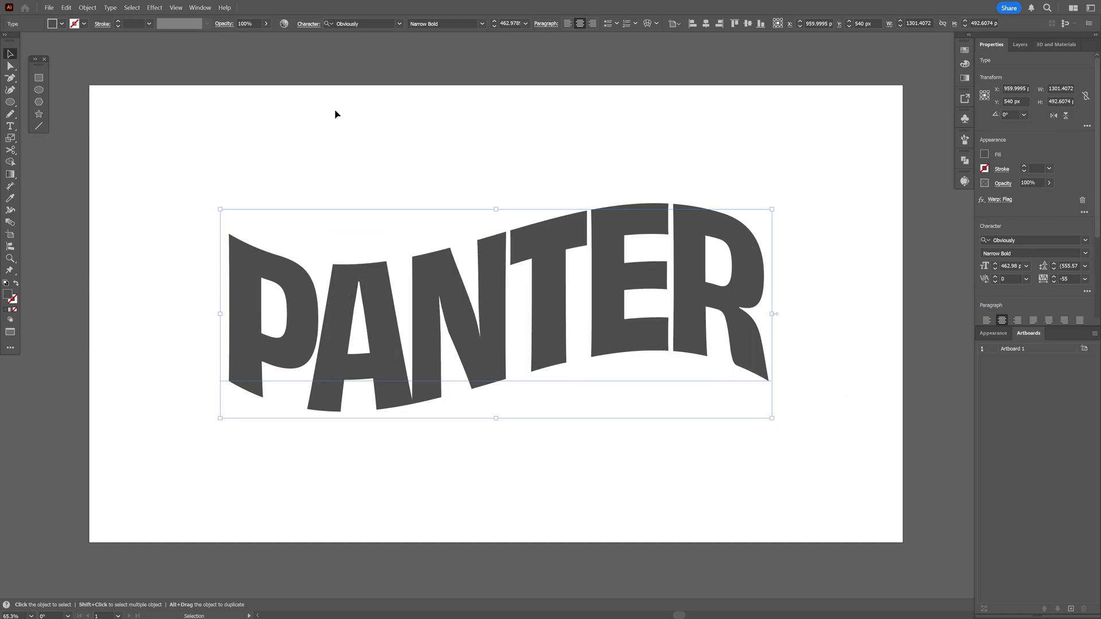
# Step: Add a Spin Radial Blur, amount 11, Good quality, to the warped PANTER
pyautogui.click(156, 8)
pyautogui.moveTo(211, 201)
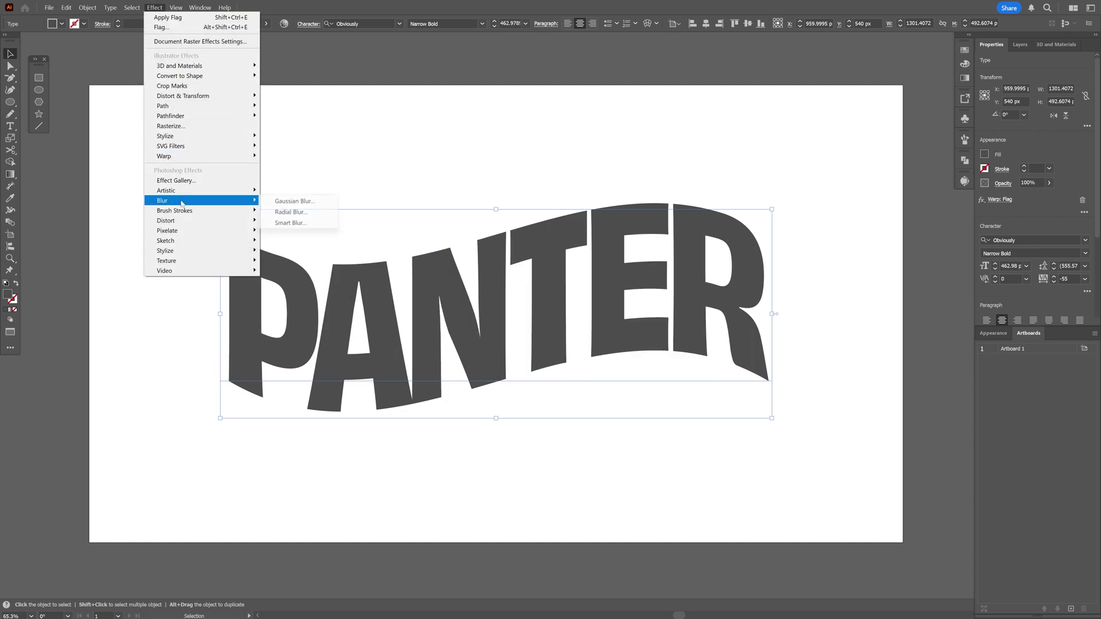
pyautogui.click(319, 213)
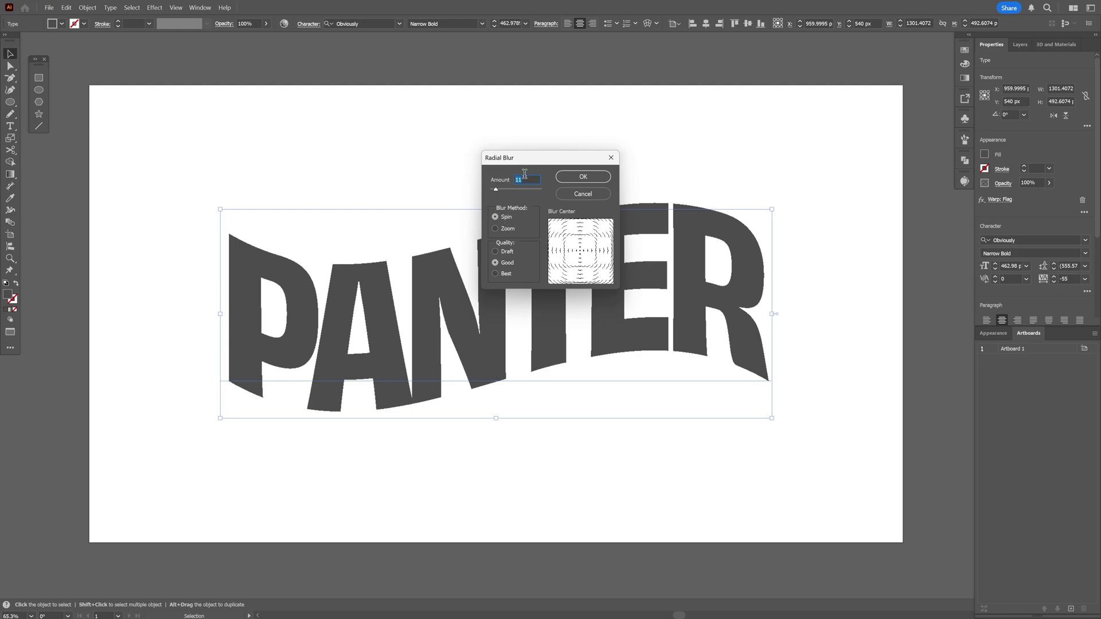
pyautogui.click(580, 177)
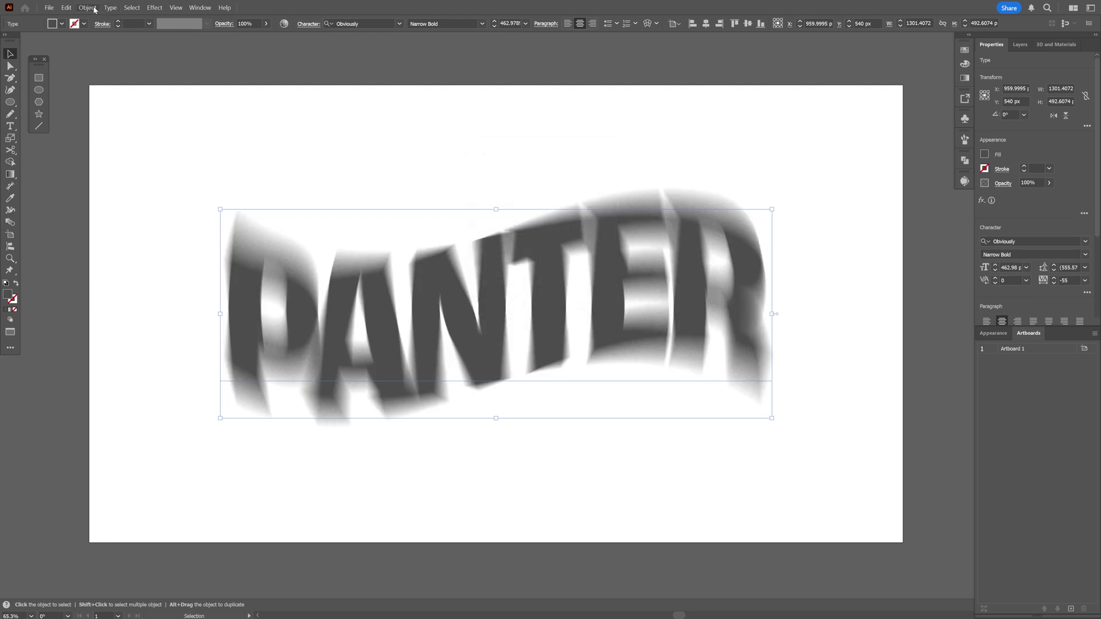
# Step: Rasterize the blurred PANTER as an RGB 300 ppi image on a white background
pyautogui.click(88, 8)
pyautogui.click(107, 179)
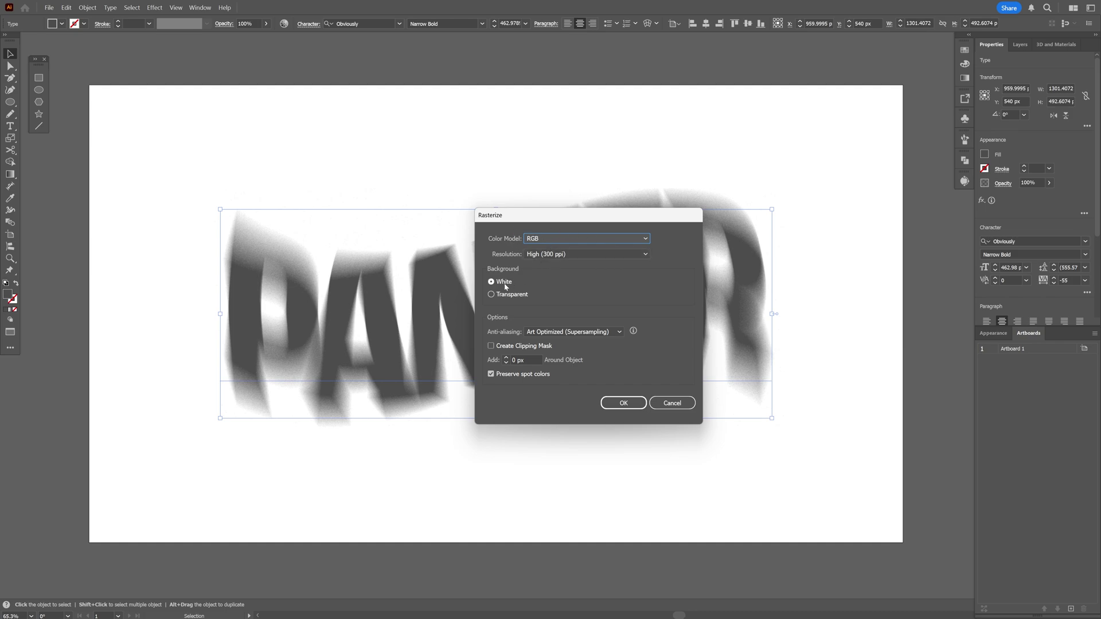
pyautogui.click(634, 403)
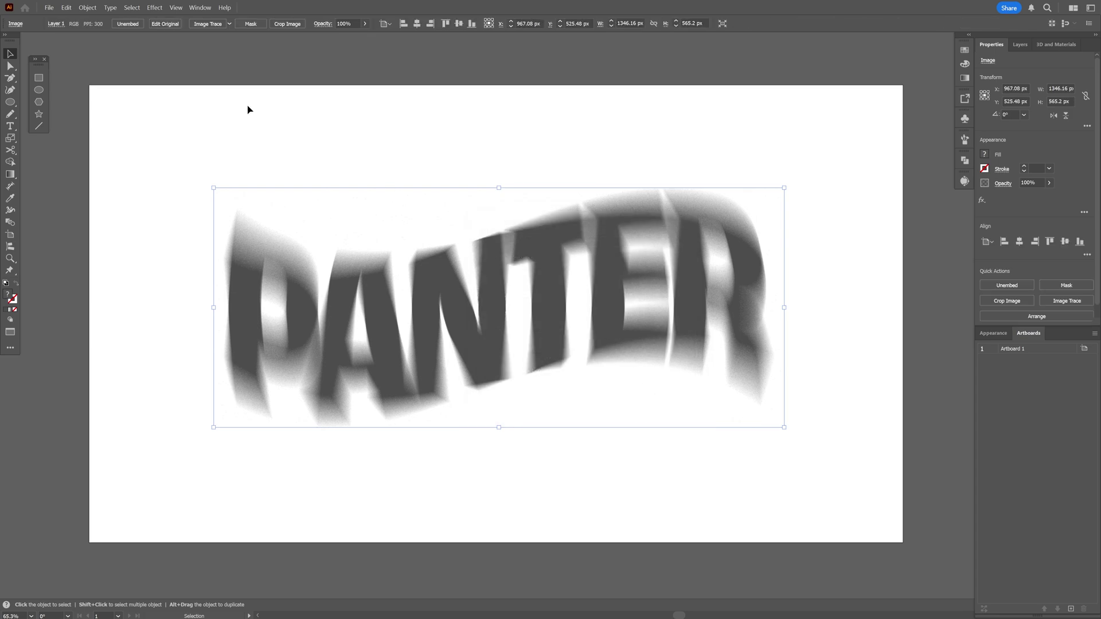
# Step: Apply a Color Halftone effect with all four screen angles set to 45
pyautogui.click(156, 8)
pyautogui.moveTo(230, 231)
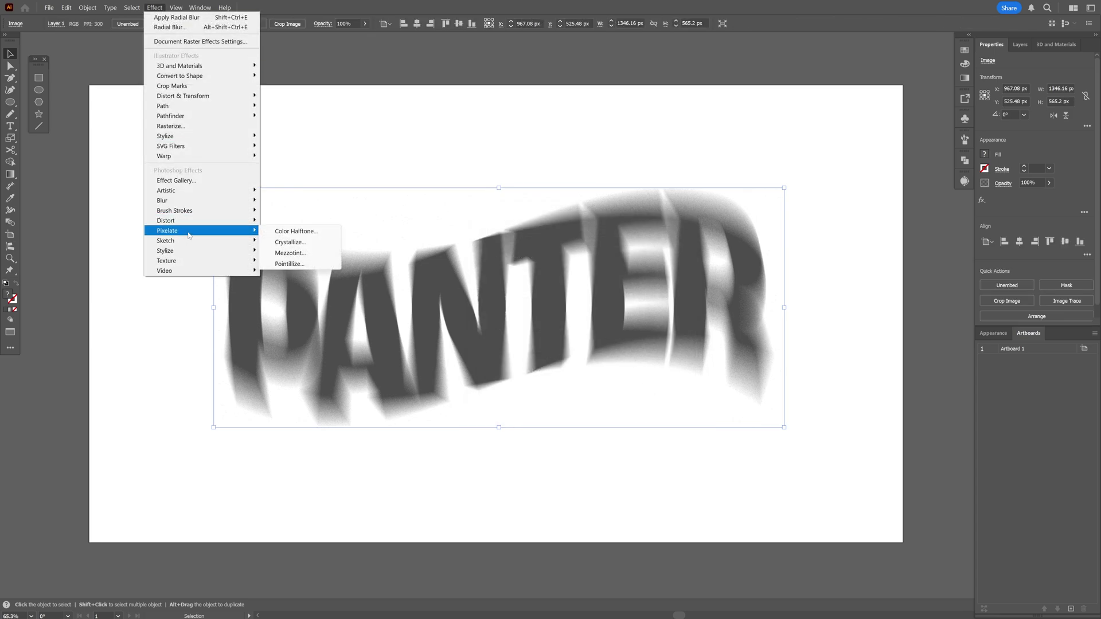
pyautogui.click(314, 231)
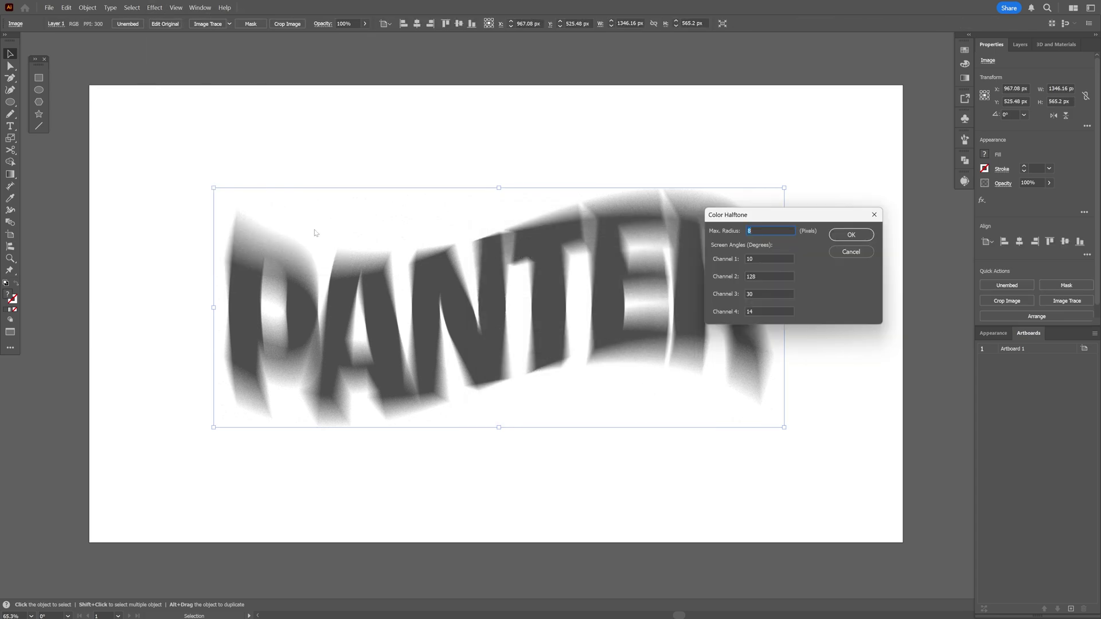
pyautogui.doubleClick(749, 259)
pyautogui.write('45')
pyautogui.doubleClick(752, 276)
pyautogui.write('45')
pyautogui.doubleClick(753, 294)
pyautogui.write('45')
pyautogui.doubleClick(740, 311)
pyautogui.write('45')
pyautogui.click(851, 235)
# Step: Reopen the Color Halftone settings and change the maximum radius to 65 pixels
pyautogui.scroll(10, 550, 286)
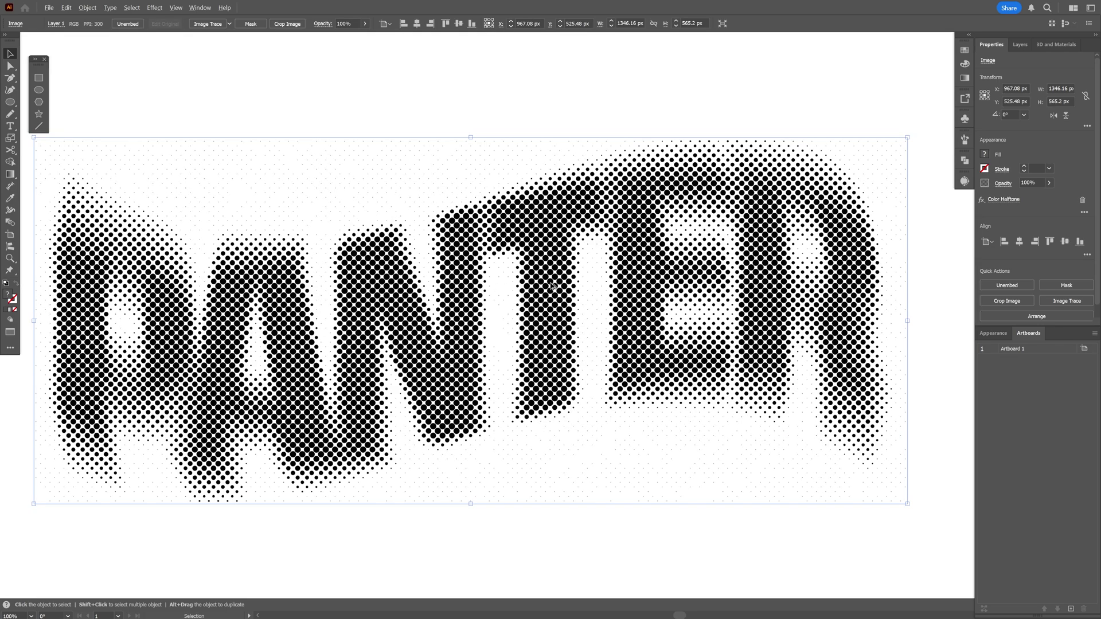
pyautogui.scroll(3, 551, 286)
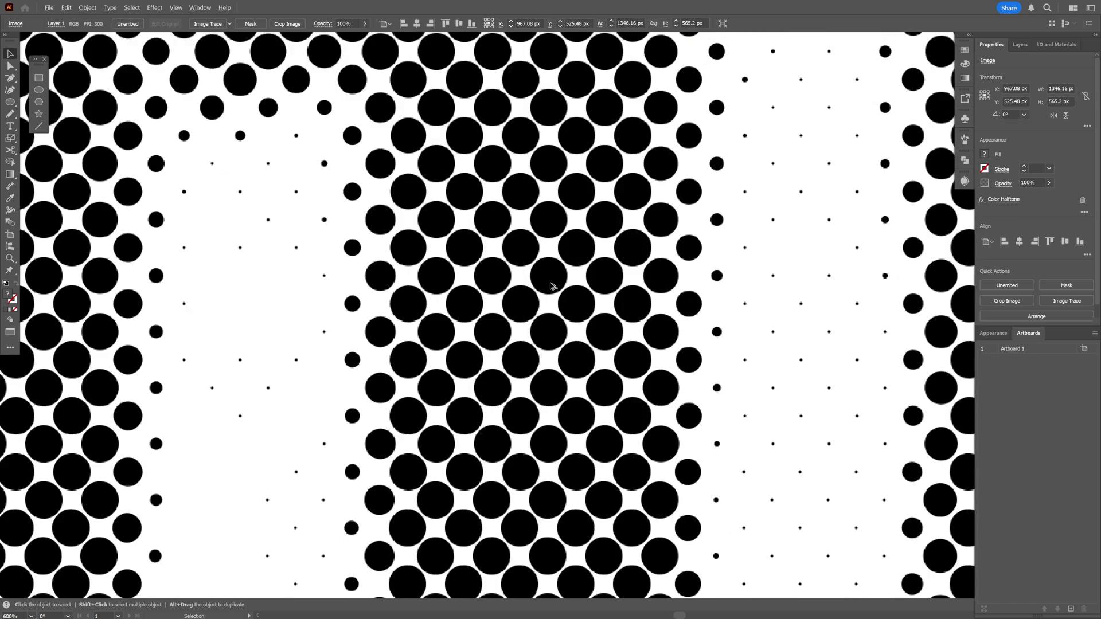
pyautogui.scroll(4, 551, 284)
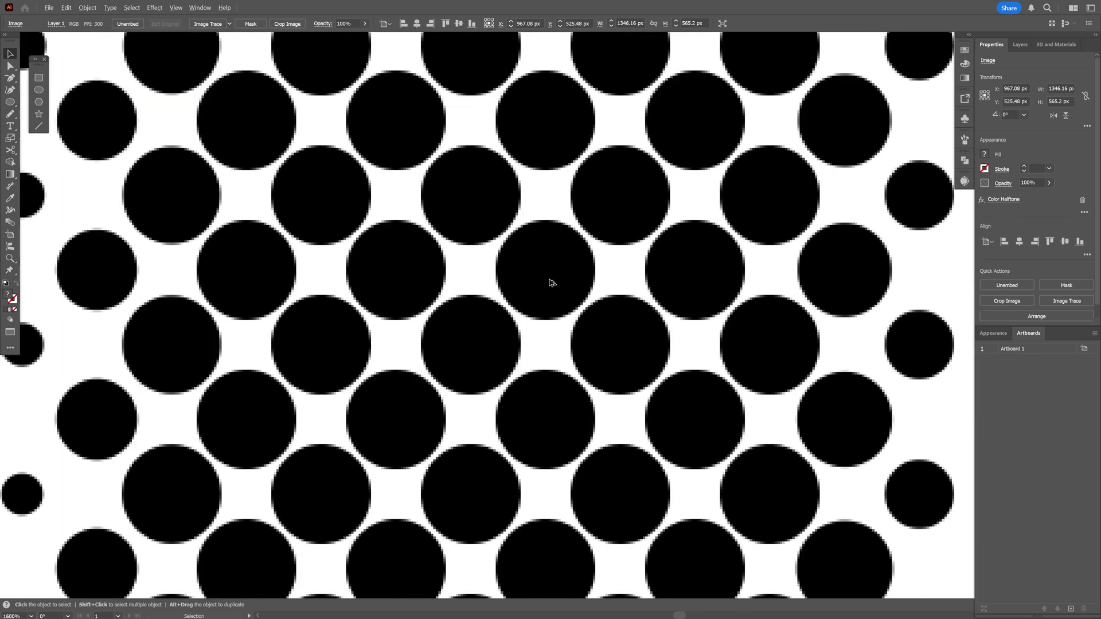
pyautogui.moveTo(551, 283); pyautogui.dragTo(567, 299)
pyautogui.scroll(-6, 566, 299)
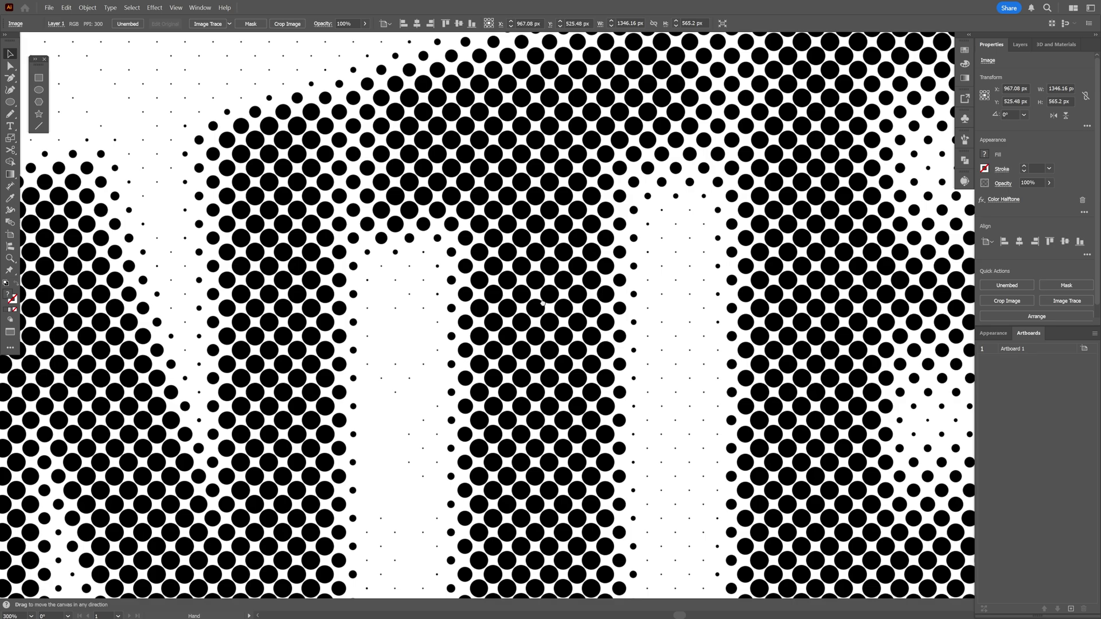
pyautogui.scroll(-2, 526, 285)
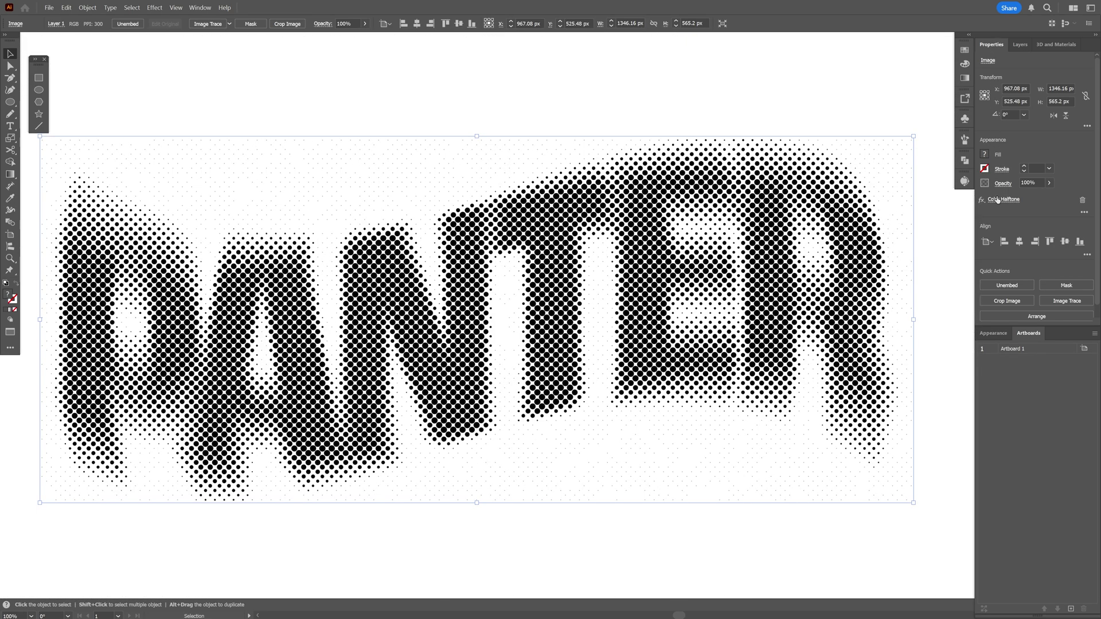
pyautogui.click(1004, 200)
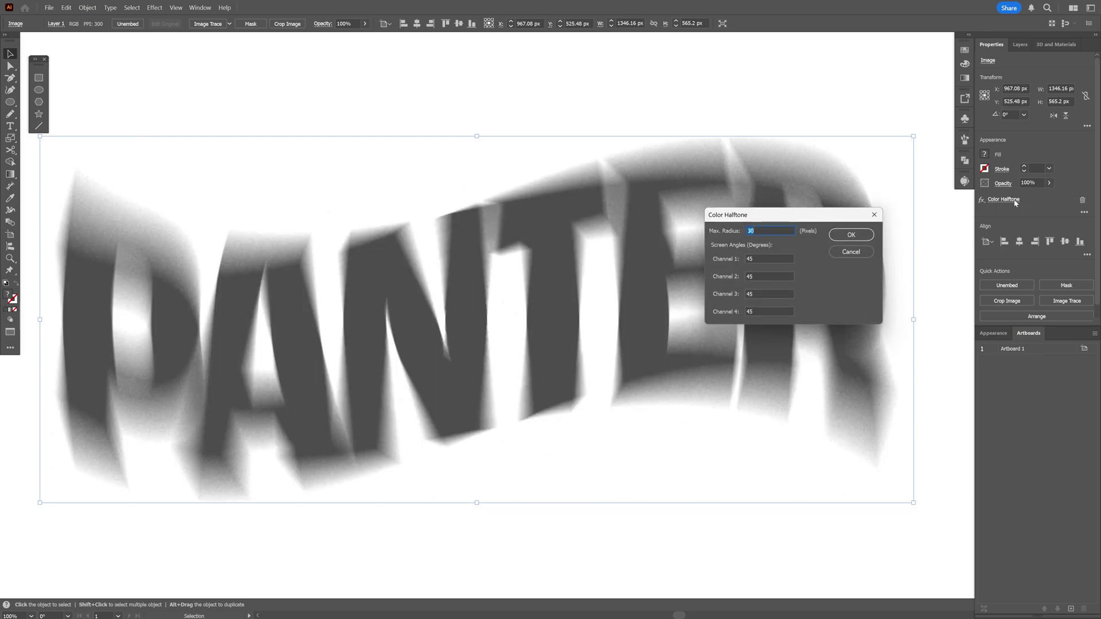
pyautogui.press('BackSpace')
pyautogui.doubleClick(1013, 348)
pyautogui.press('Return')
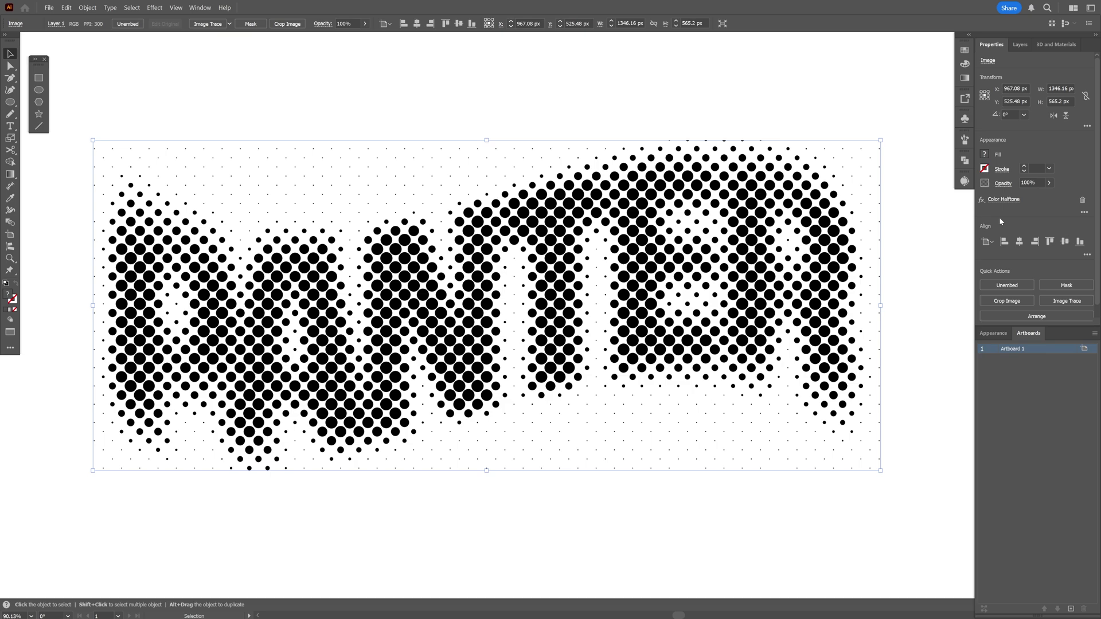
# Step: Image Trace the halftone with the [Default] preset and open the full trace settings
pyautogui.click(1064, 304)
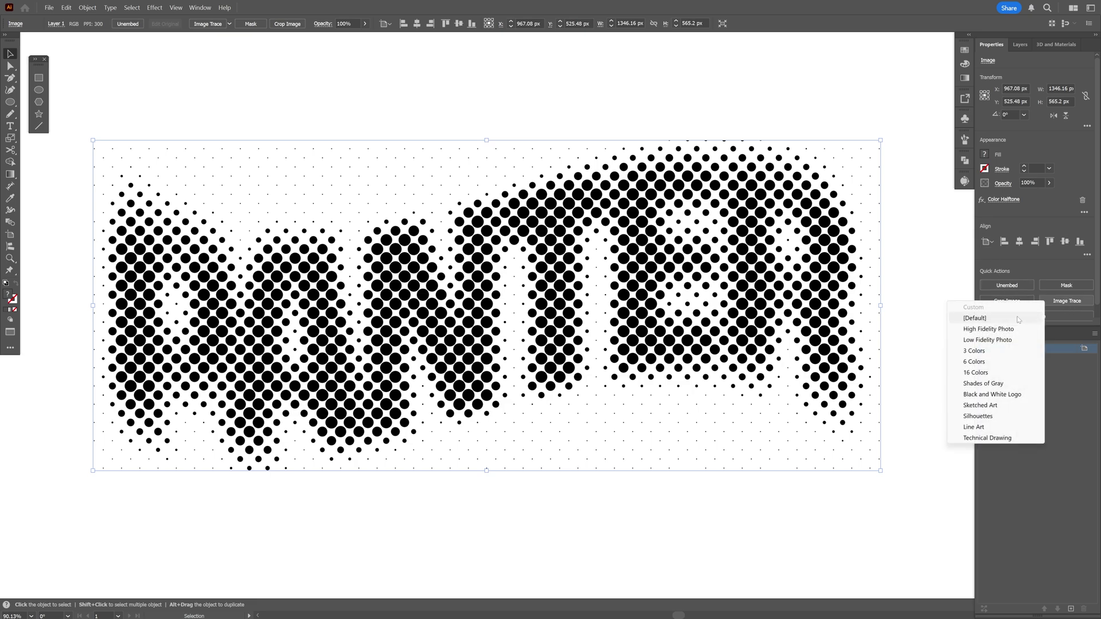
pyautogui.click(1018, 319)
pyautogui.click(1070, 287)
pyautogui.scroll(3, 633, 192)
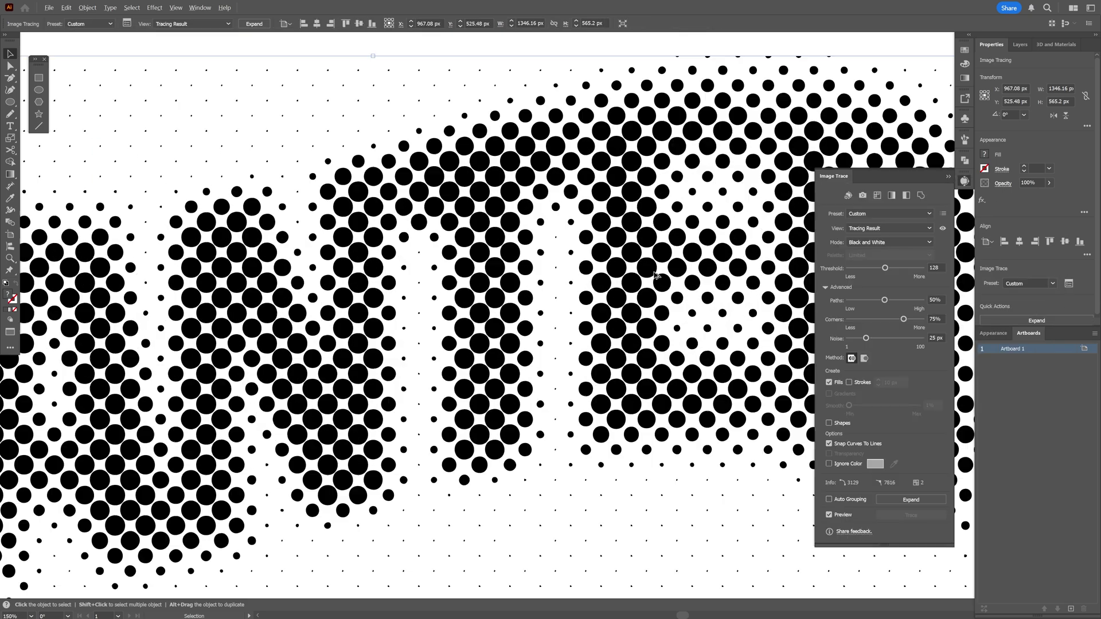
pyautogui.scroll(3, 632, 192)
pyautogui.moveTo(633, 192); pyautogui.dragTo(446, 186)
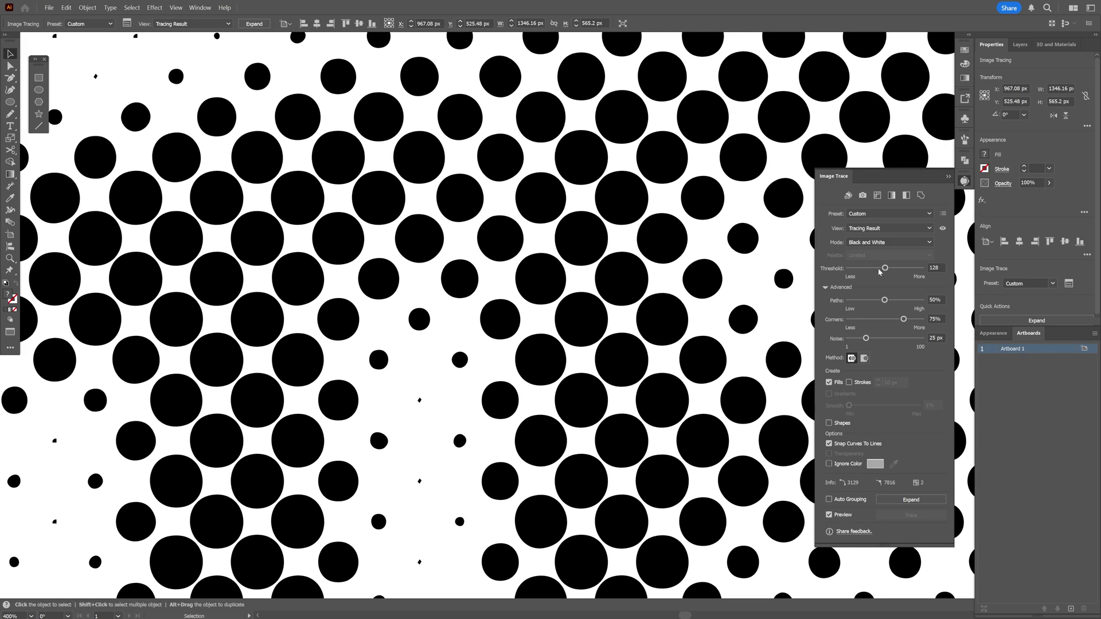
# Step: Set trace threshold to 73 with Ignore Color, then expand into vector dots
pyautogui.moveTo(879, 269); pyautogui.dragTo(870, 269)
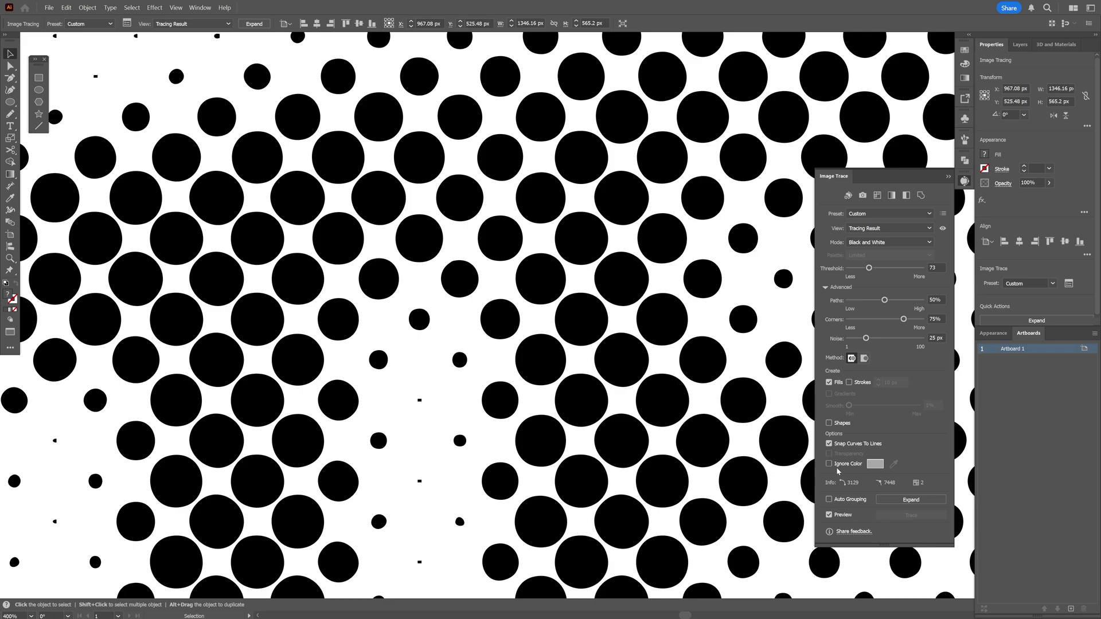
pyautogui.click(829, 464)
pyautogui.click(912, 499)
pyautogui.scroll(-5, 516, 287)
pyautogui.scroll(4, 520, 278)
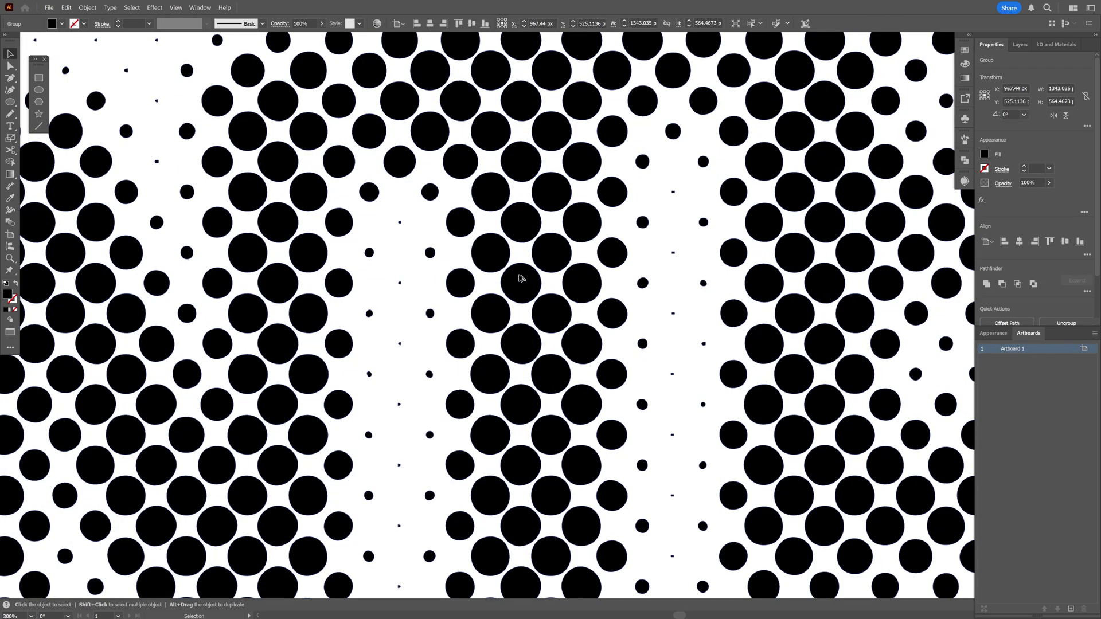
pyautogui.scroll(5, 430, 287)
pyautogui.scroll(2, 644, 283)
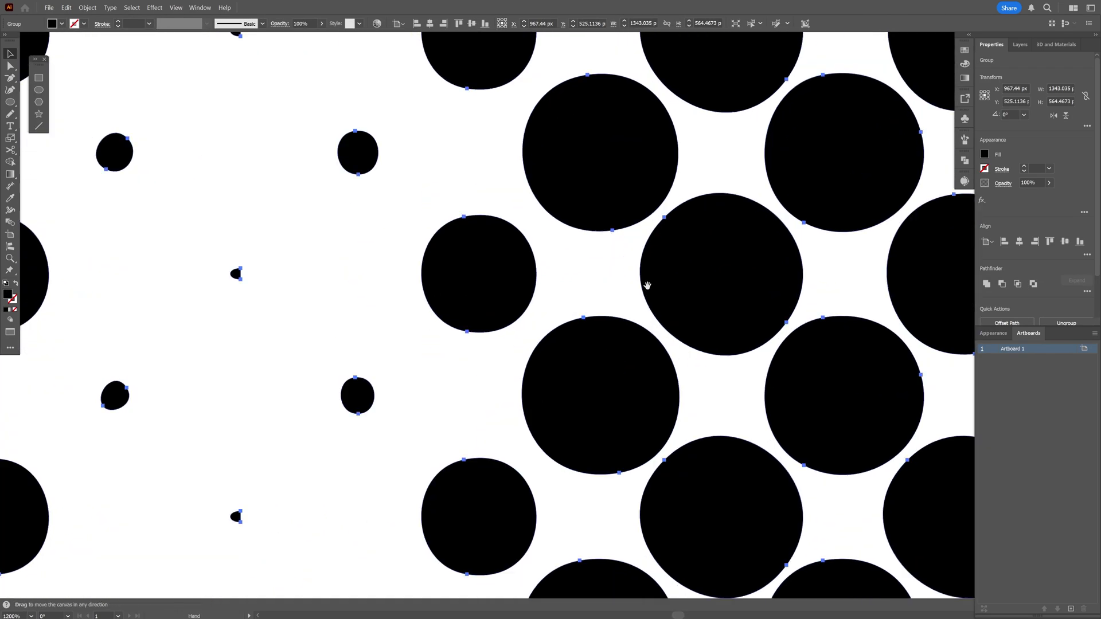
pyautogui.scroll(-5, 602, 295)
pyautogui.scroll(5, 460, 345)
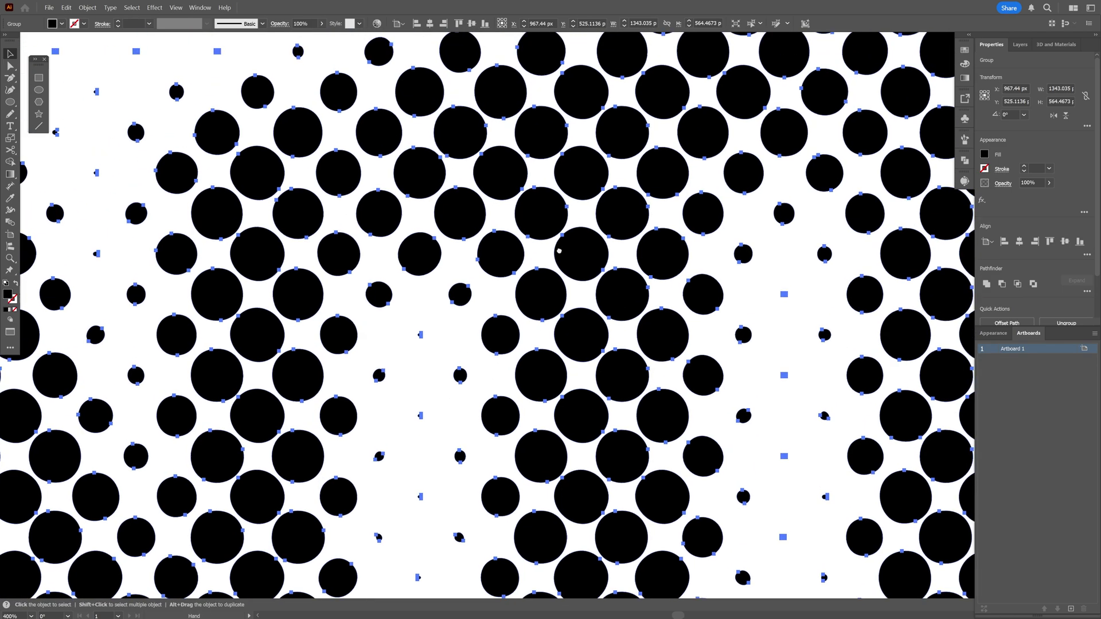
pyautogui.scroll(-2, 524, 315)
pyautogui.scroll(-3, 511, 308)
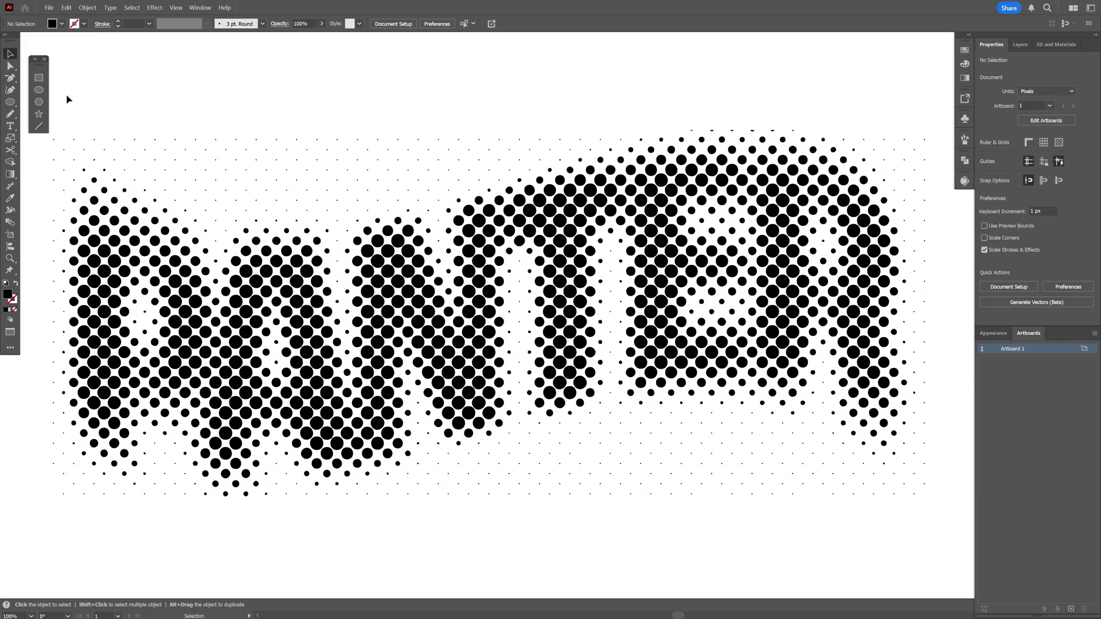
# Step: Draw a black circle about 120.9 px wide below the lettering and copy it
pyautogui.click(39, 89)
pyautogui.moveTo(654, 502); pyautogui.dragTo(693, 518)
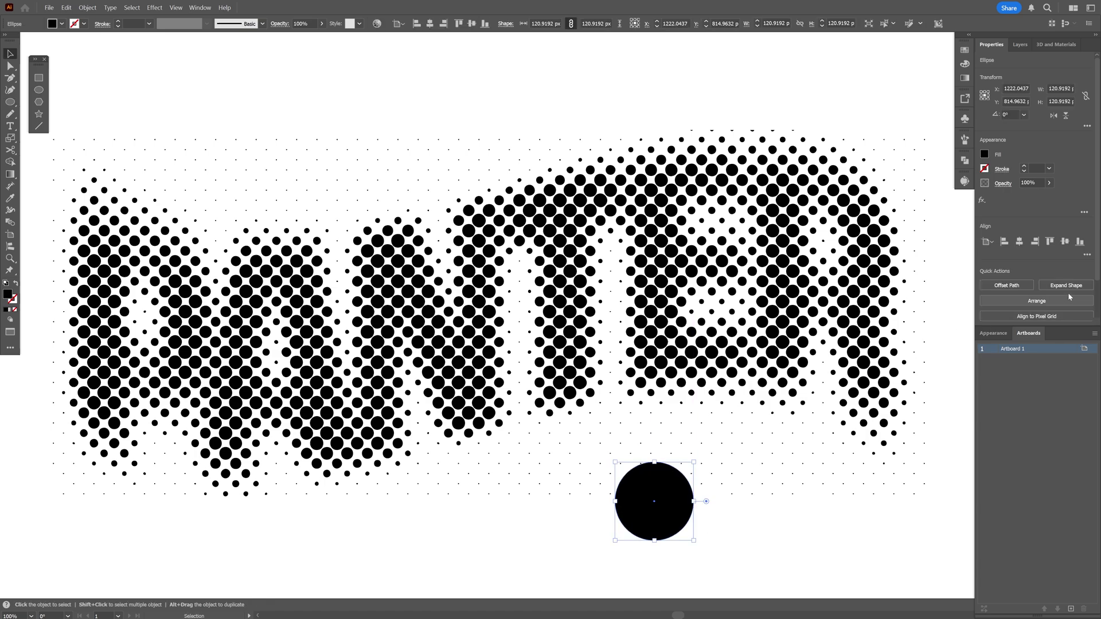
pyautogui.press('v')
pyautogui.press('a')
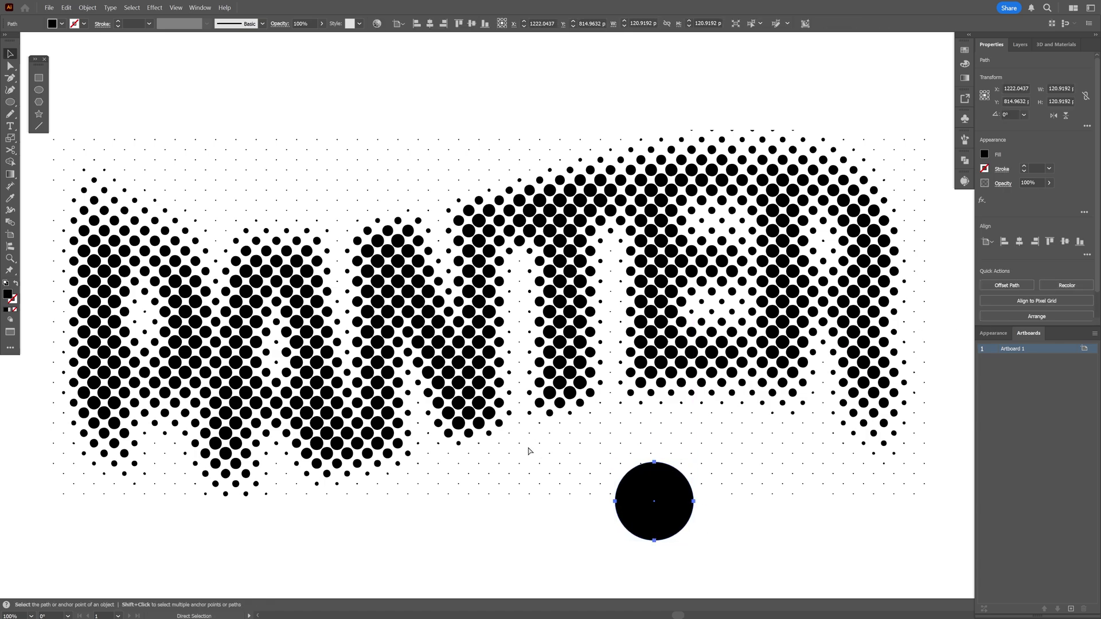
pyautogui.press('v')
pyautogui.click(66, 7)
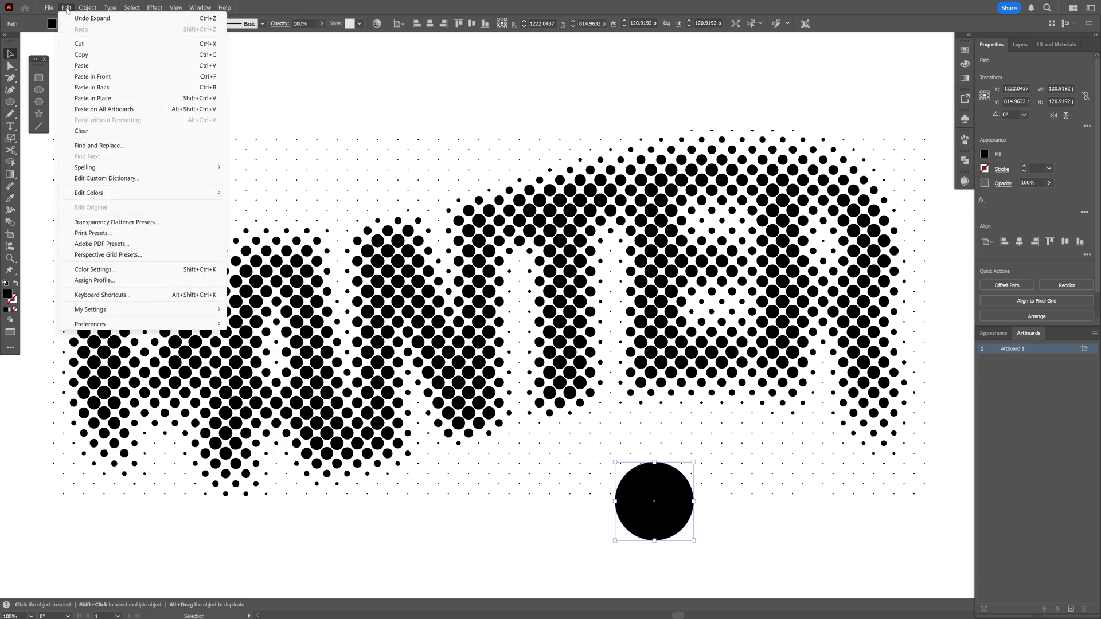
pyautogui.click(172, 55)
# Step: Select the dots and circle, then run replaceItems with Object in buffer and Fit to element size
pyautogui.moveTo(595, 188)
pyautogui.mouseDown()
pyautogui.moveTo(610, 159)
pyautogui.moveTo(591, 173)
pyautogui.moveTo(595, 188)
pyautogui.mouseUp()
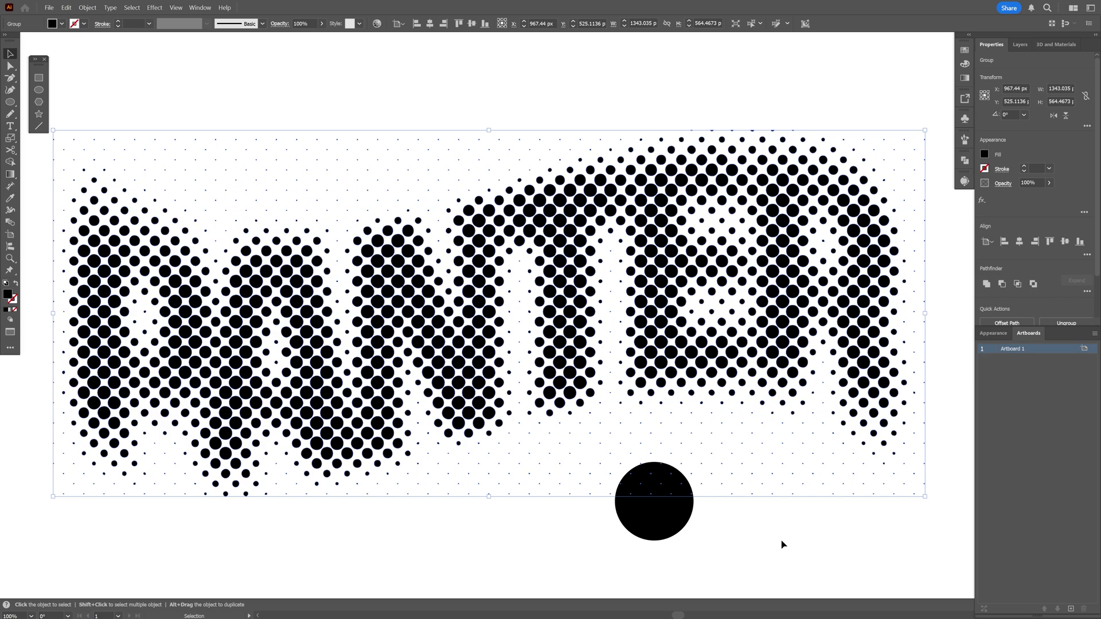
pyautogui.hotkey('ctrl', 'a')
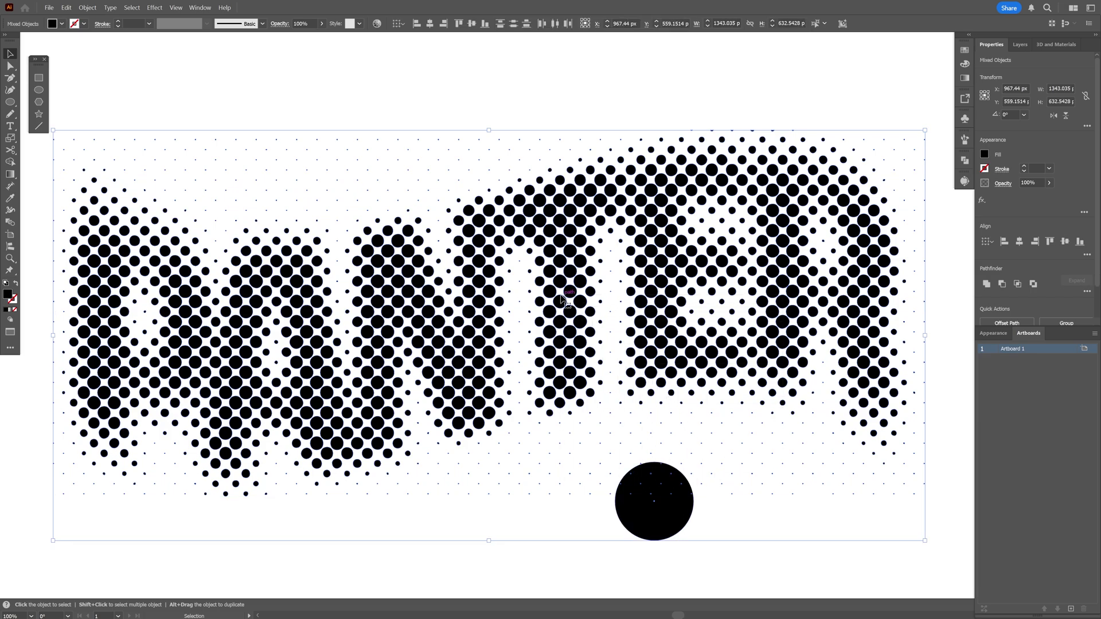
pyautogui.click(50, 8)
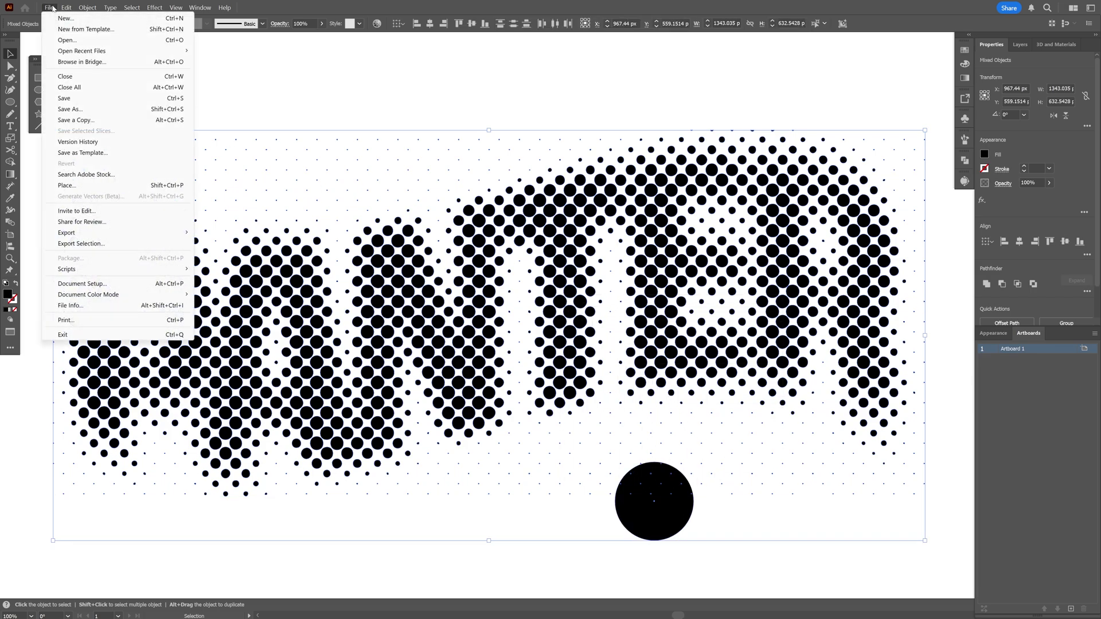
pyautogui.moveTo(86, 269)
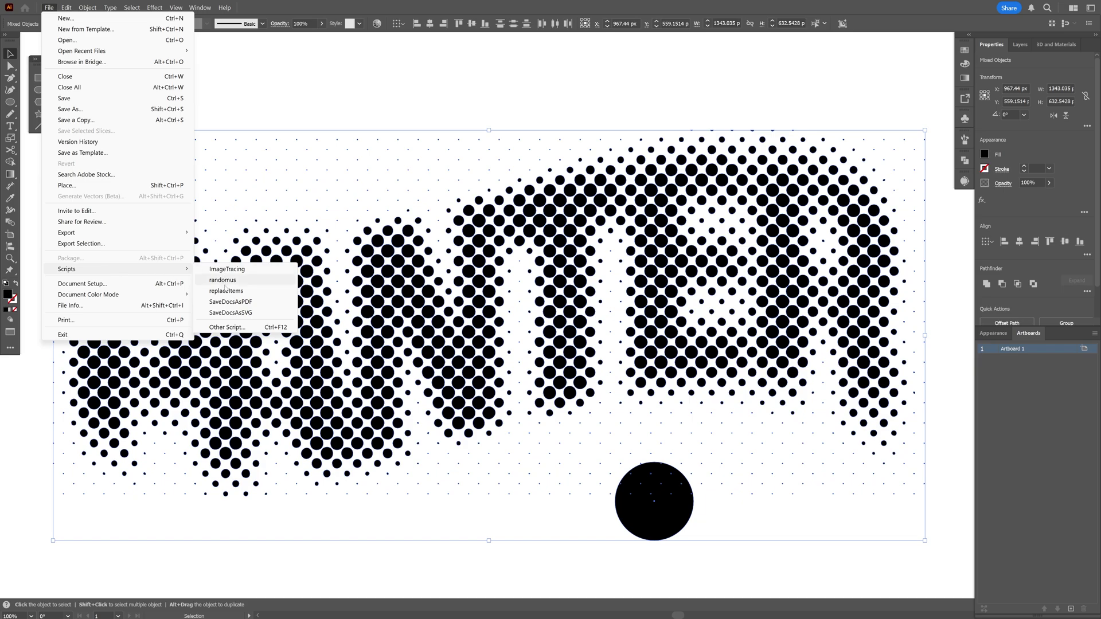
pyautogui.click(239, 291)
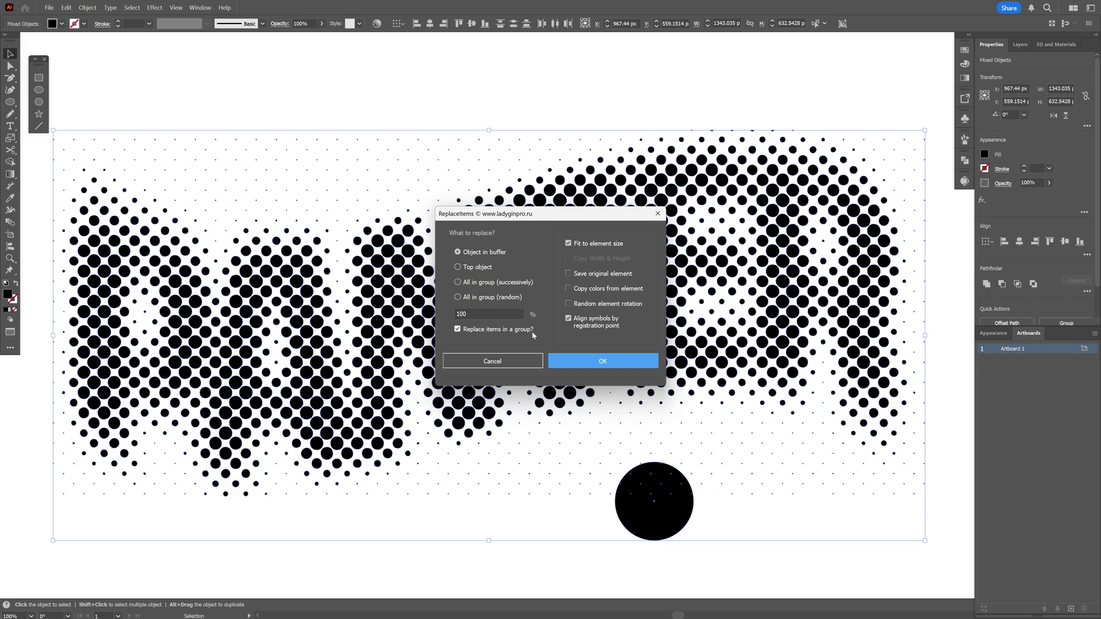
pyautogui.click(600, 366)
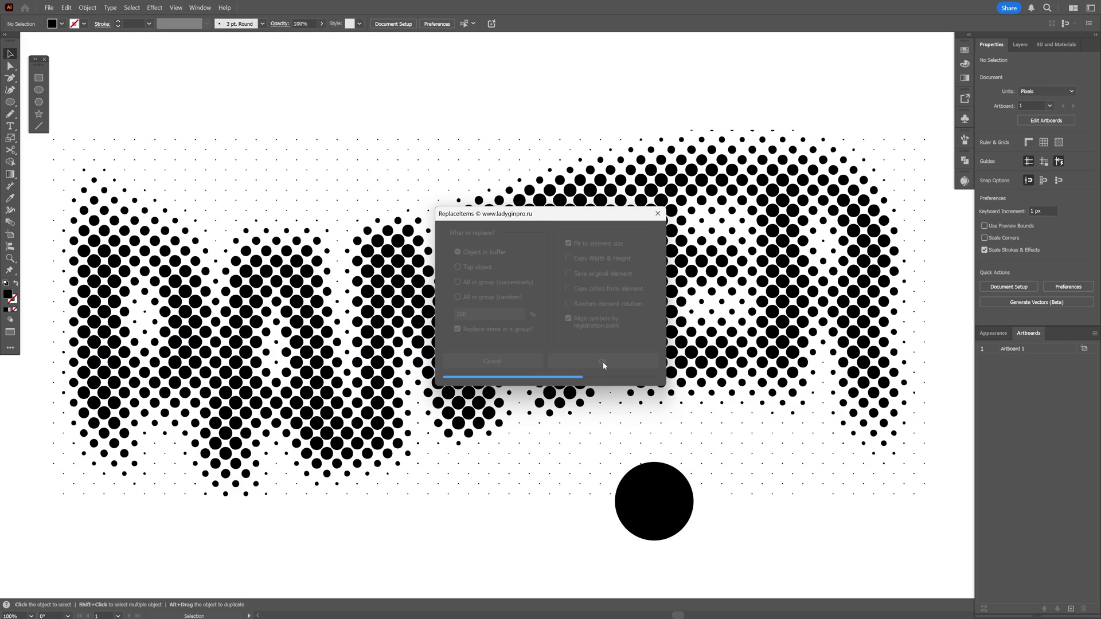
# Step: Delete the leftover black circle below the lettering and zoom to inspect the dots
pyautogui.click(675, 513)
pyautogui.press('Delete')
pyautogui.scroll(8, 614, 293)
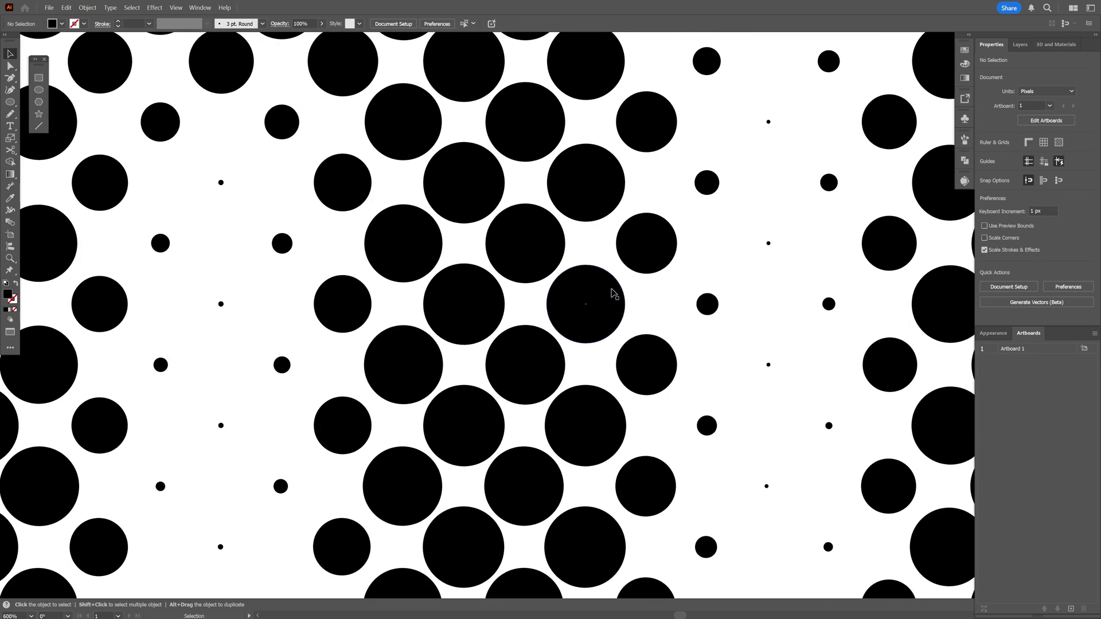
pyautogui.scroll(-5, 647, 308)
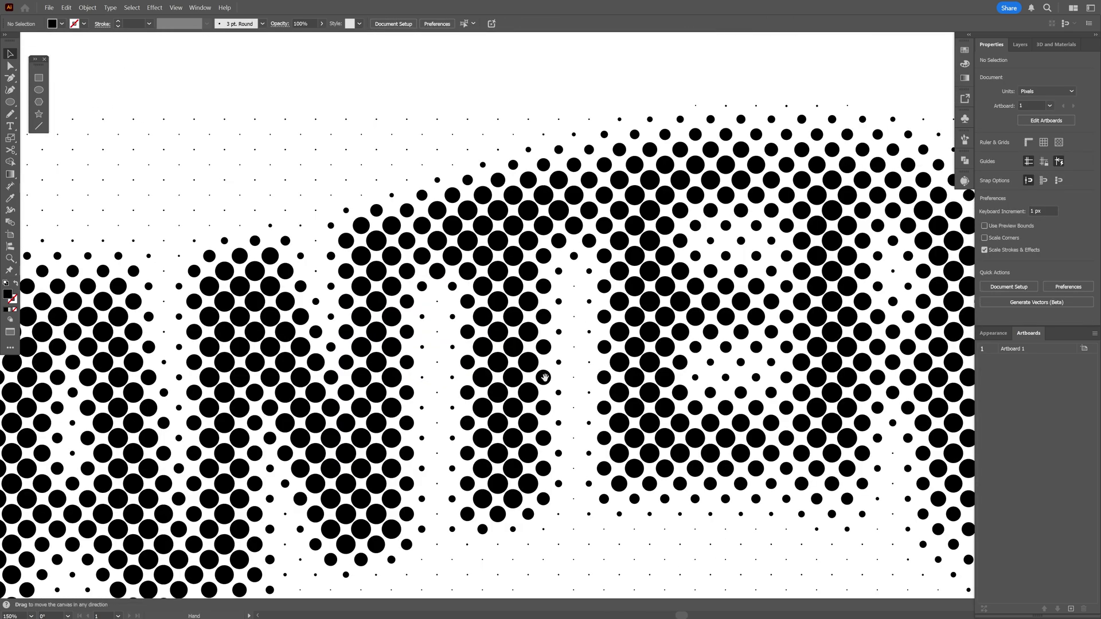
pyautogui.scroll(5, 641, 408)
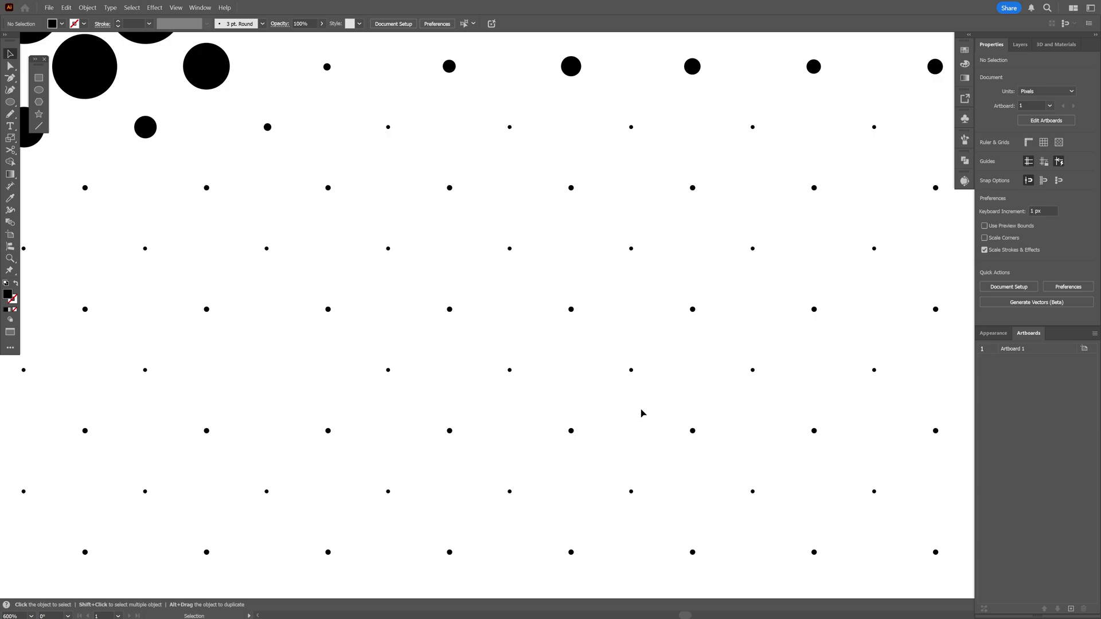
pyautogui.scroll(-5, 641, 408)
# Step: Ungroup the halftone dot group
pyautogui.click(645, 284)
pyautogui.rightClick(645, 283)
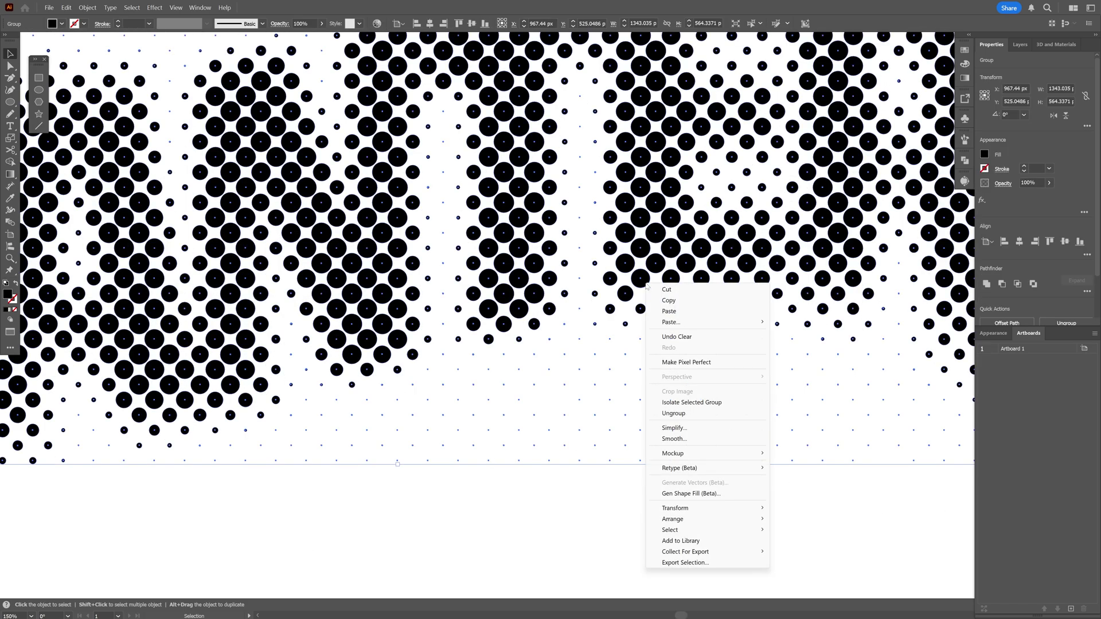
pyautogui.click(673, 413)
pyautogui.scroll(-2, 681, 413)
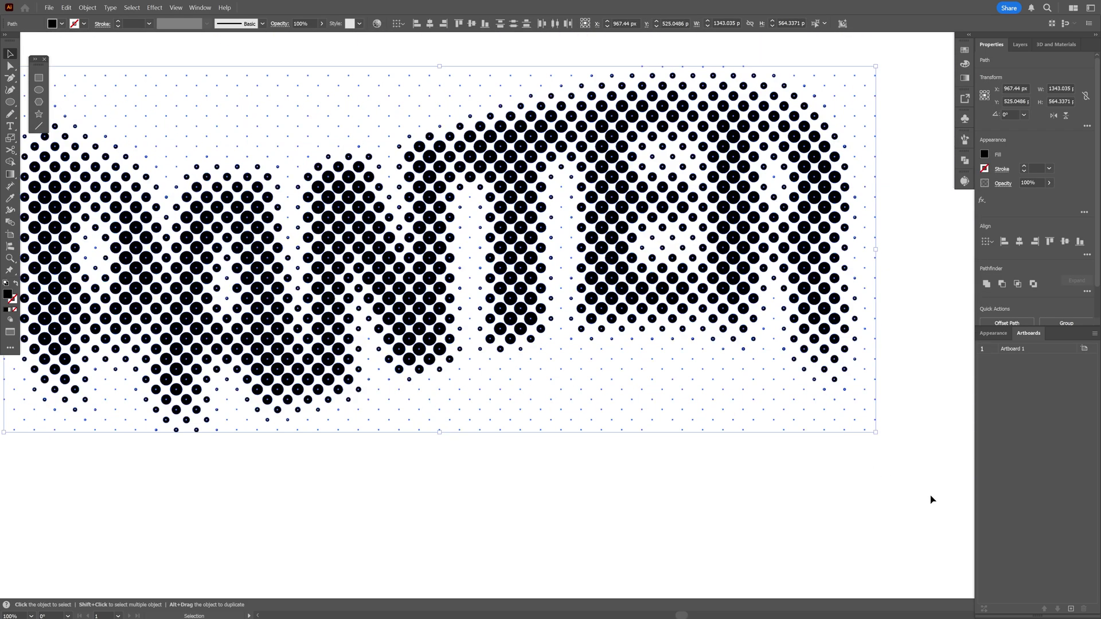
# Step: Marquee-select and delete the stray row of small dots beneath the lettering
pyautogui.click(395, 408)
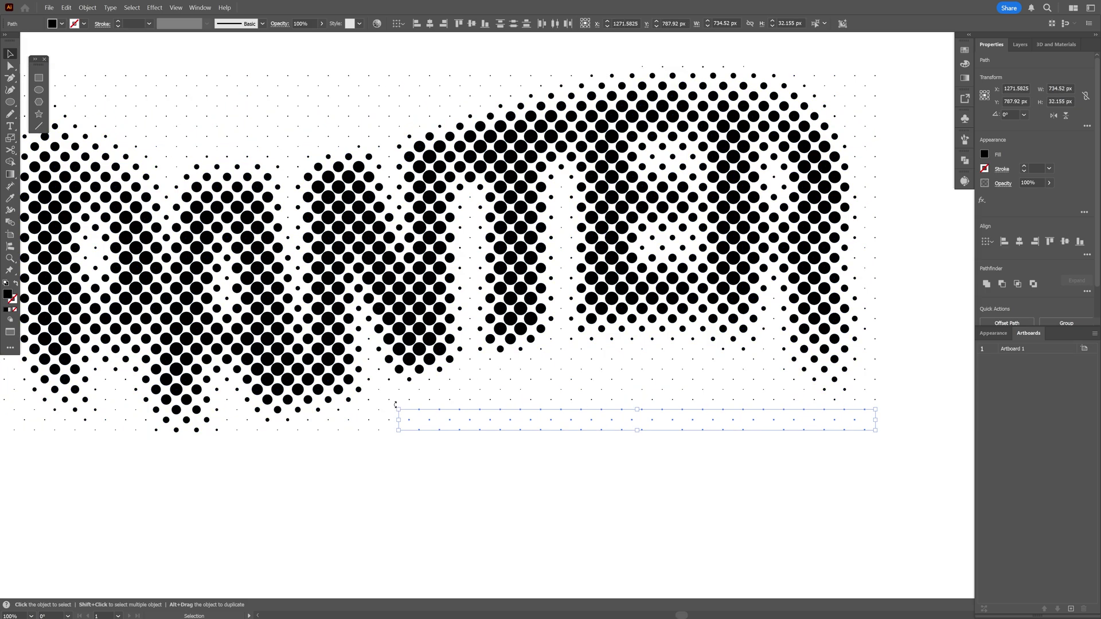
pyautogui.moveTo(457, 398); pyautogui.dragTo(809, 389)
pyautogui.press('Delete')
pyautogui.hotkey('ctrl', '0')
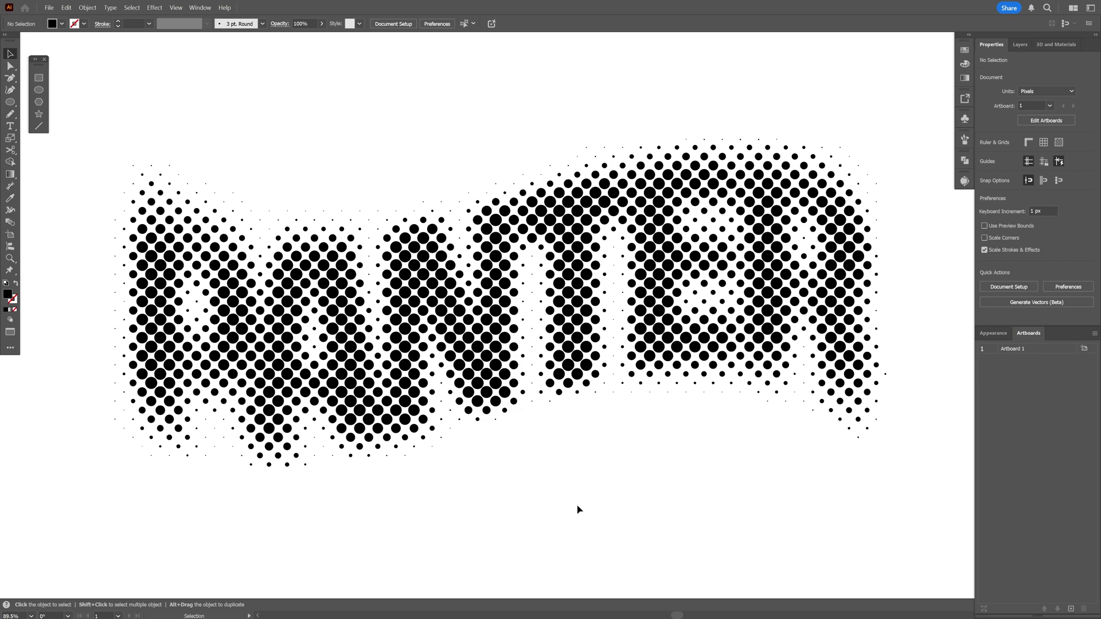
pyautogui.hotkey('ctrl', '1')
# Step: Select all the halftone dots and group them
pyautogui.moveTo(932, 496); pyautogui.dragTo(77, 148)
pyautogui.rightClick(413, 274)
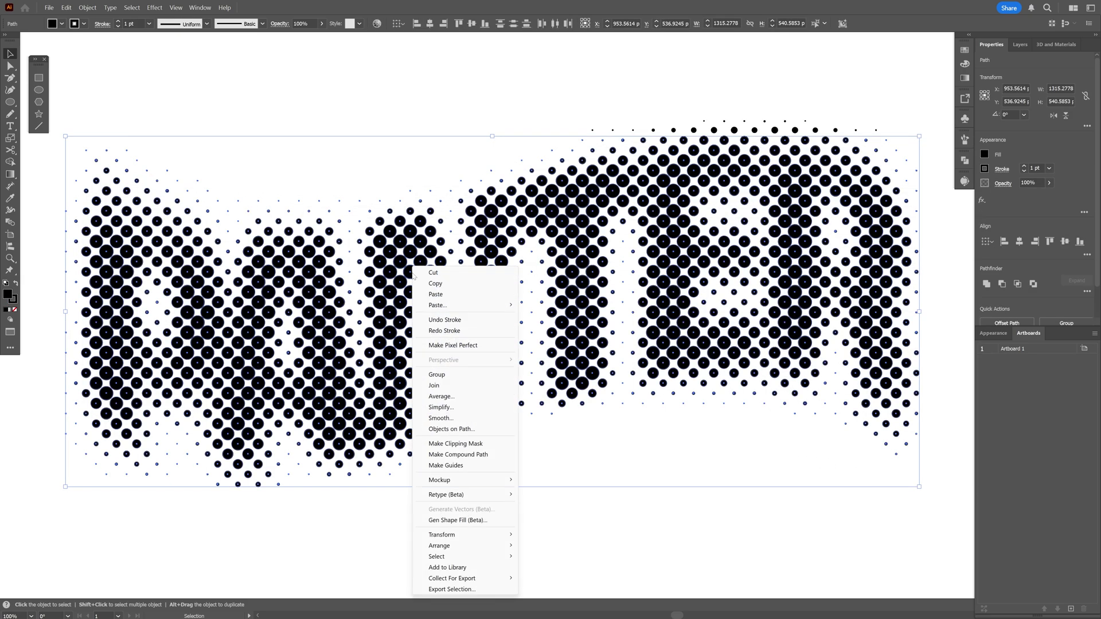
pyautogui.click(487, 374)
# Step: Enlarge every dot with a 2 px Offset Path so neighbouring dots overlap
pyautogui.click(87, 7)
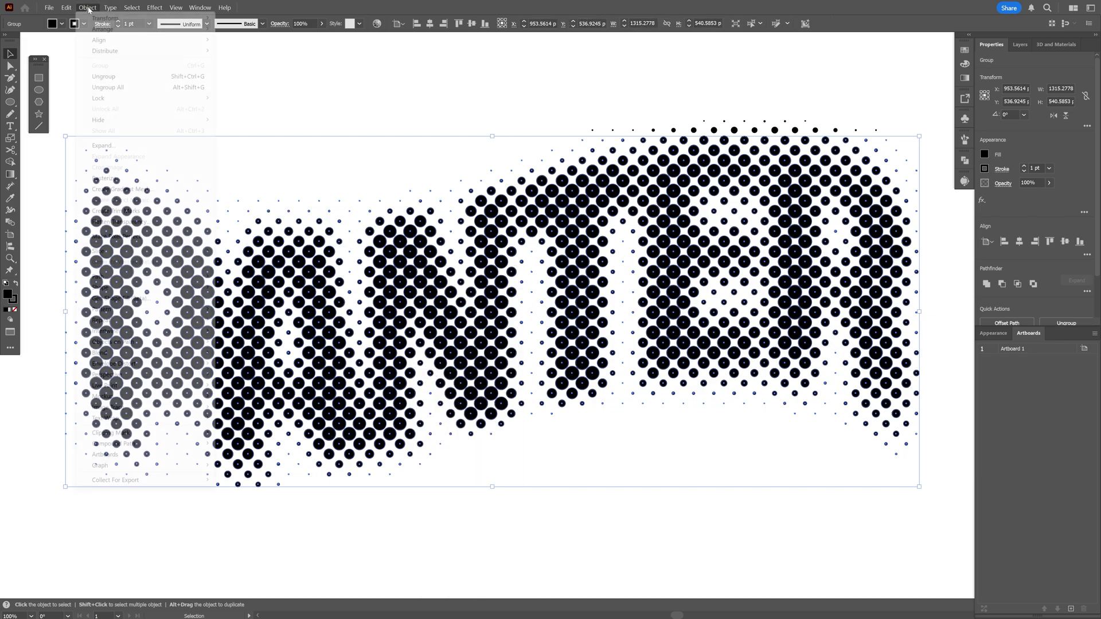
pyautogui.moveTo(131, 278)
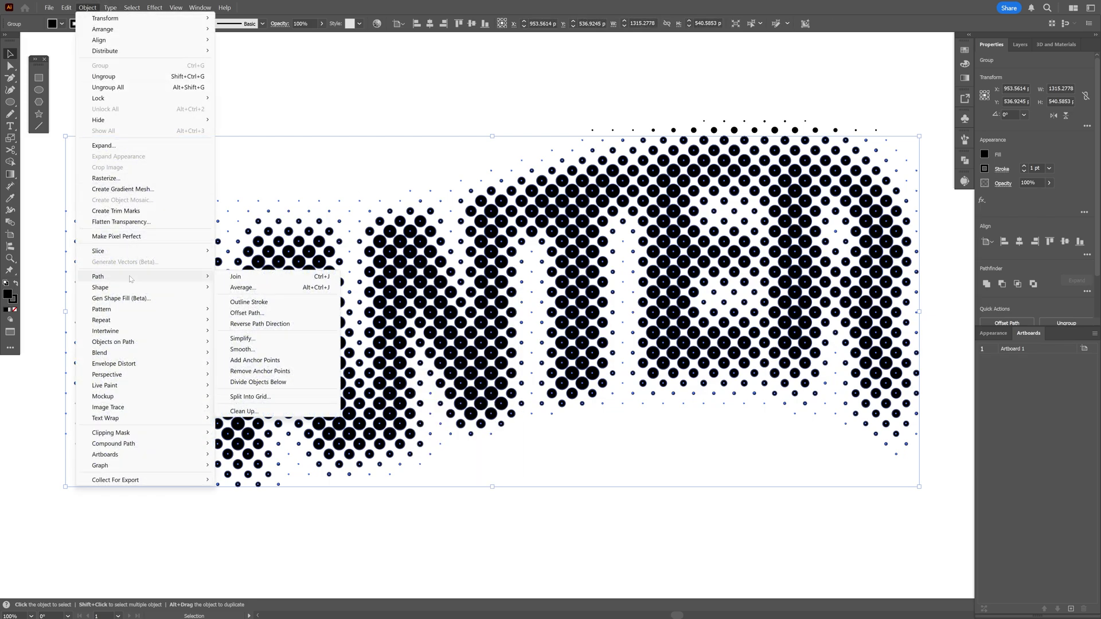
pyautogui.click(263, 313)
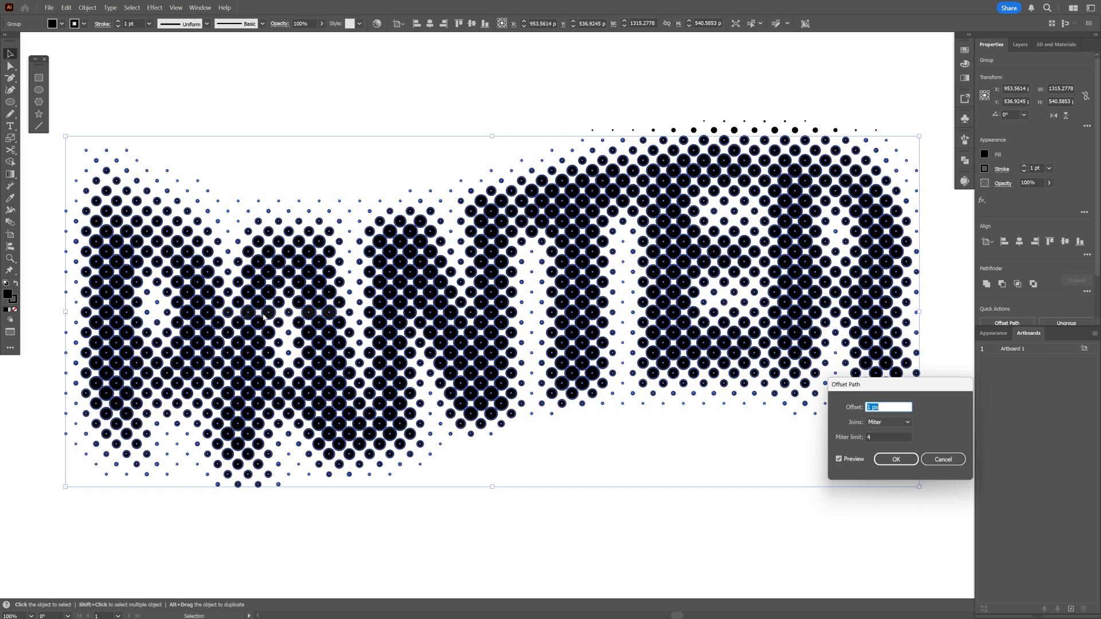
pyautogui.moveTo(878, 386); pyautogui.dragTo(786, 274)
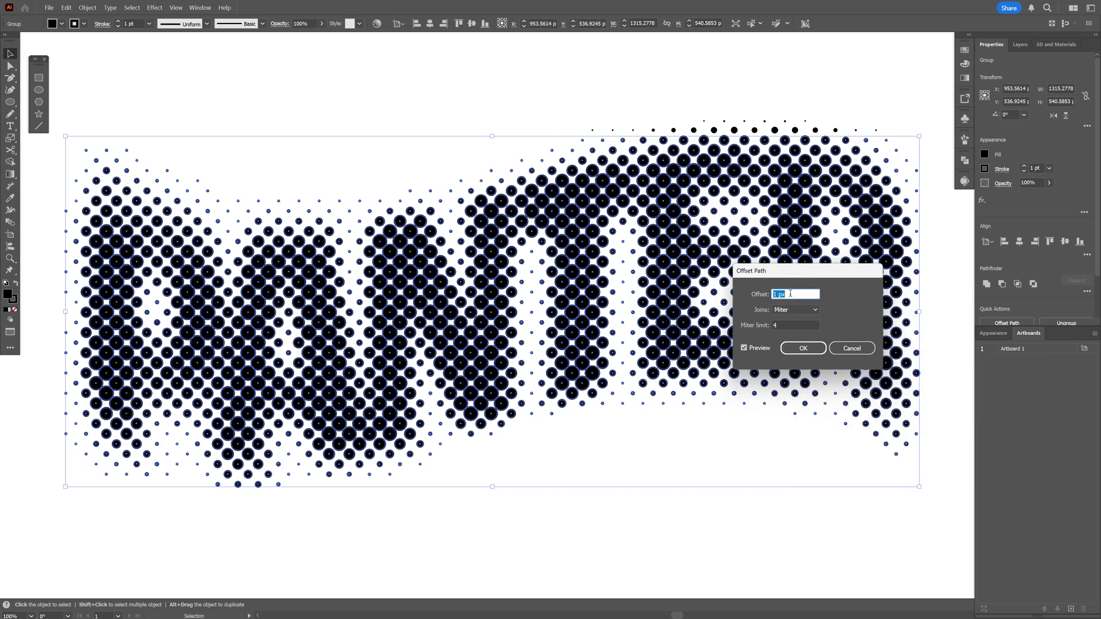
pyautogui.press('Up')
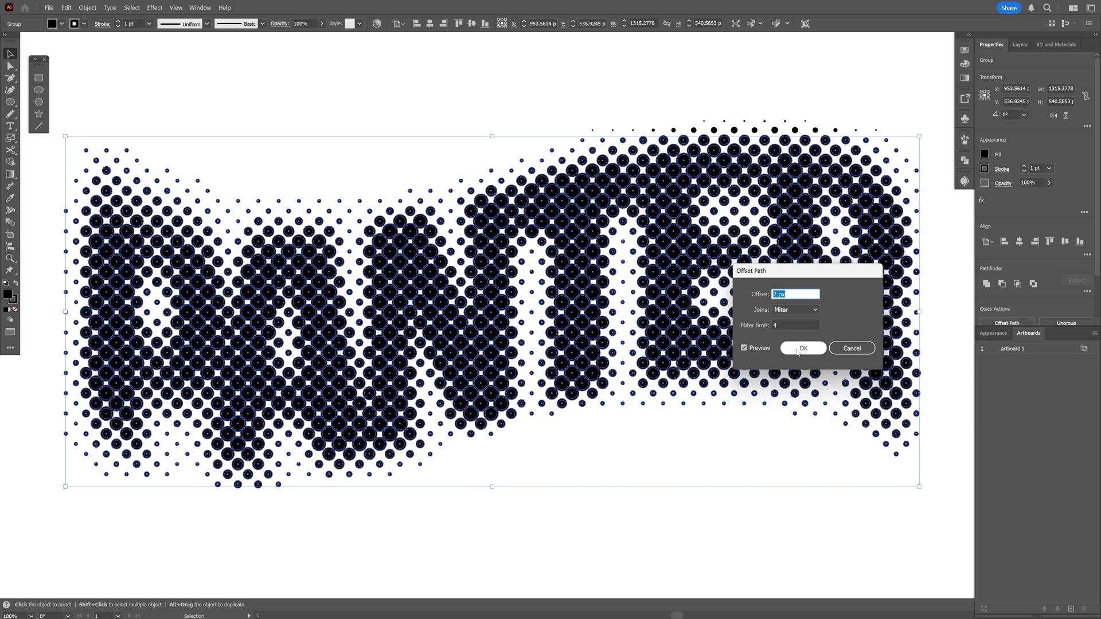
pyautogui.click(803, 348)
# Step: Unite the whole halftone group with Pathfinder, then zoom in to check the four-pointed white gaps
pyautogui.hotkey('ctrl', 'shift', 'a')
pyautogui.scroll(4, 703, 300)
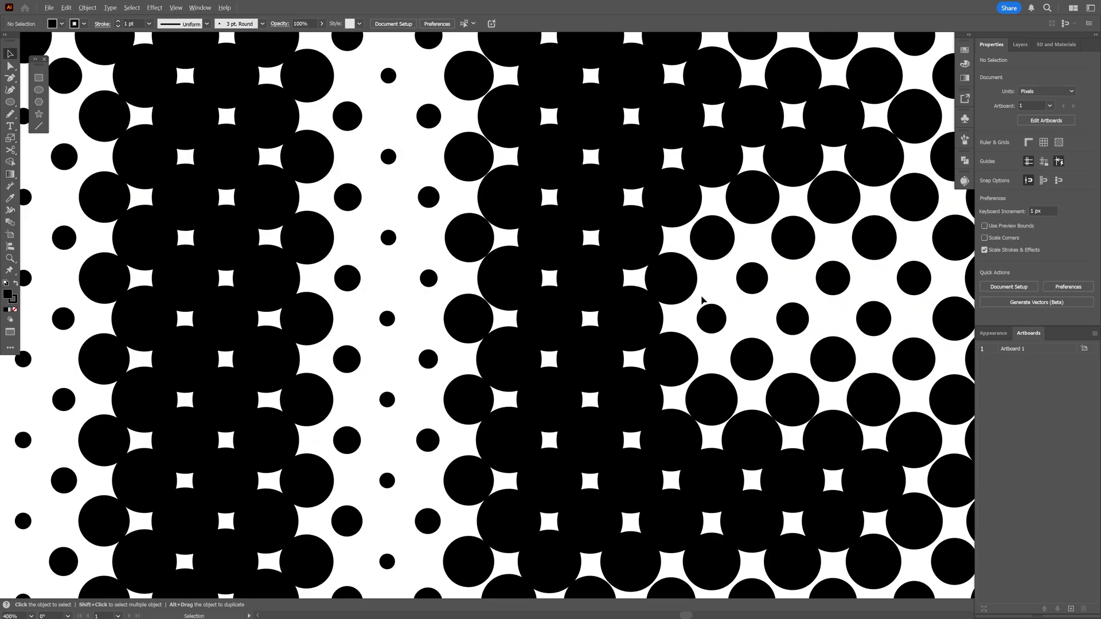
pyautogui.moveTo(703, 299); pyautogui.dragTo(709, 365)
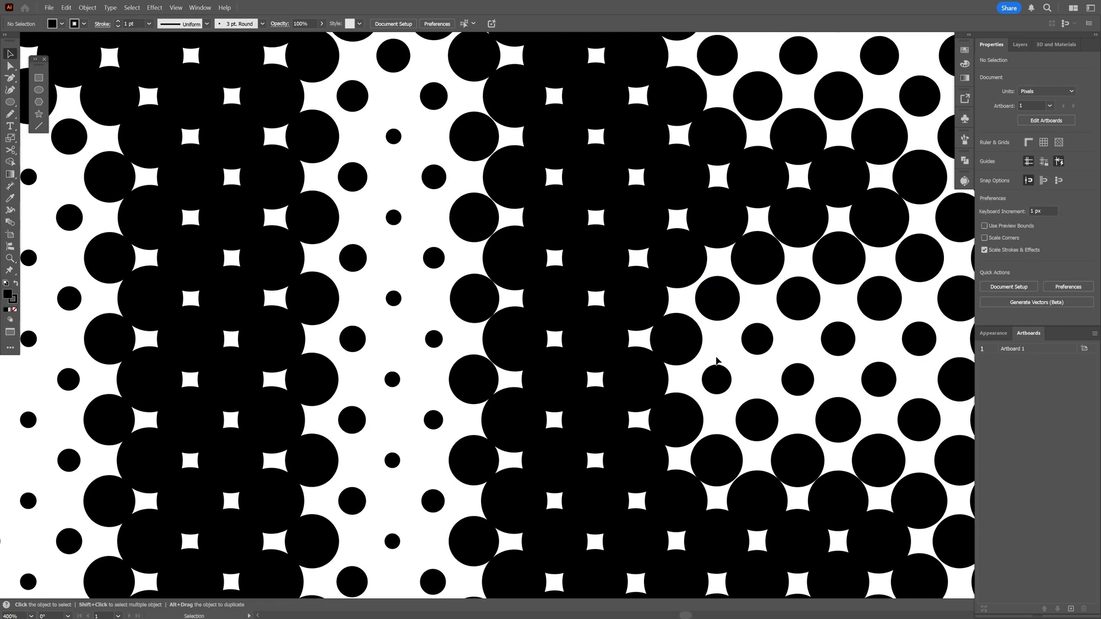
pyautogui.scroll(-4, 717, 360)
pyautogui.hotkey('ctrl', 'a')
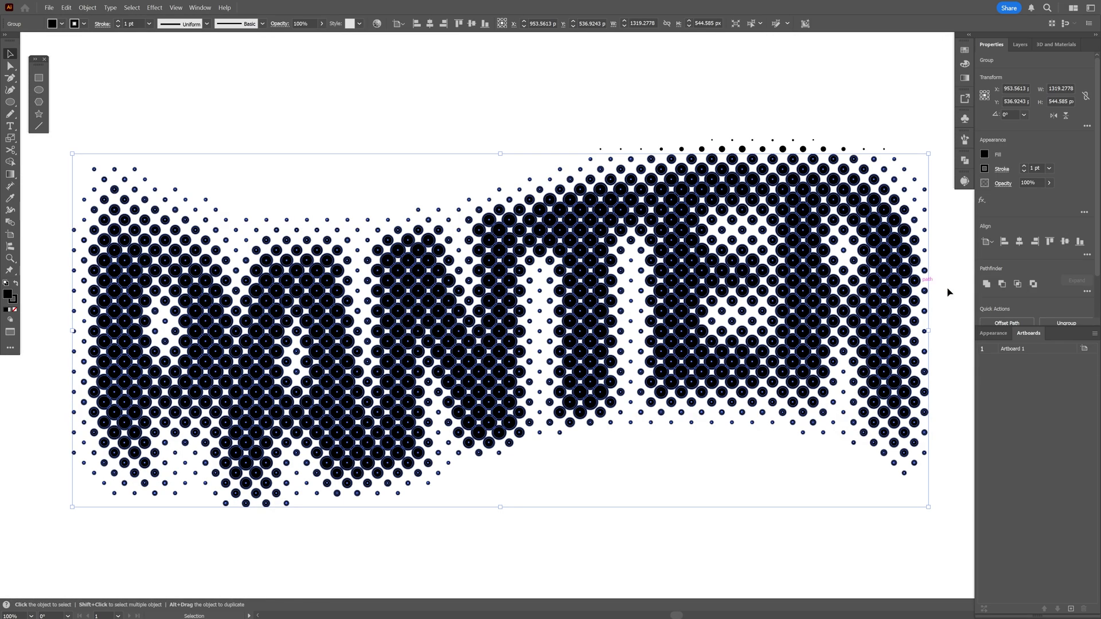
pyautogui.click(990, 286)
pyautogui.hotkey('ctrl', 'shift', 'a')
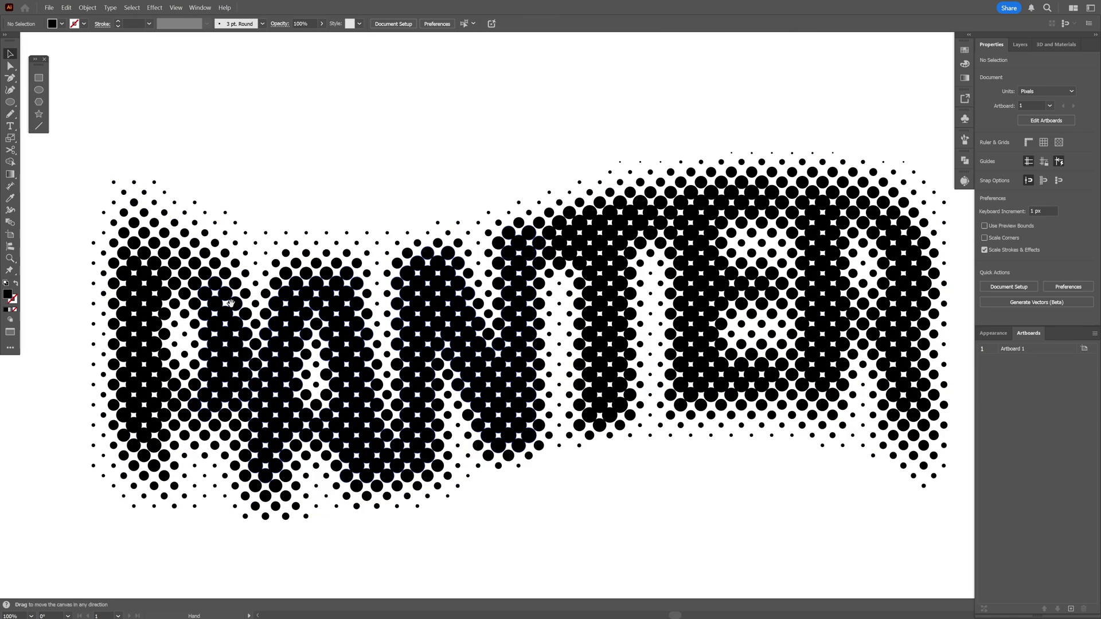
pyautogui.scroll(4, 276, 269)
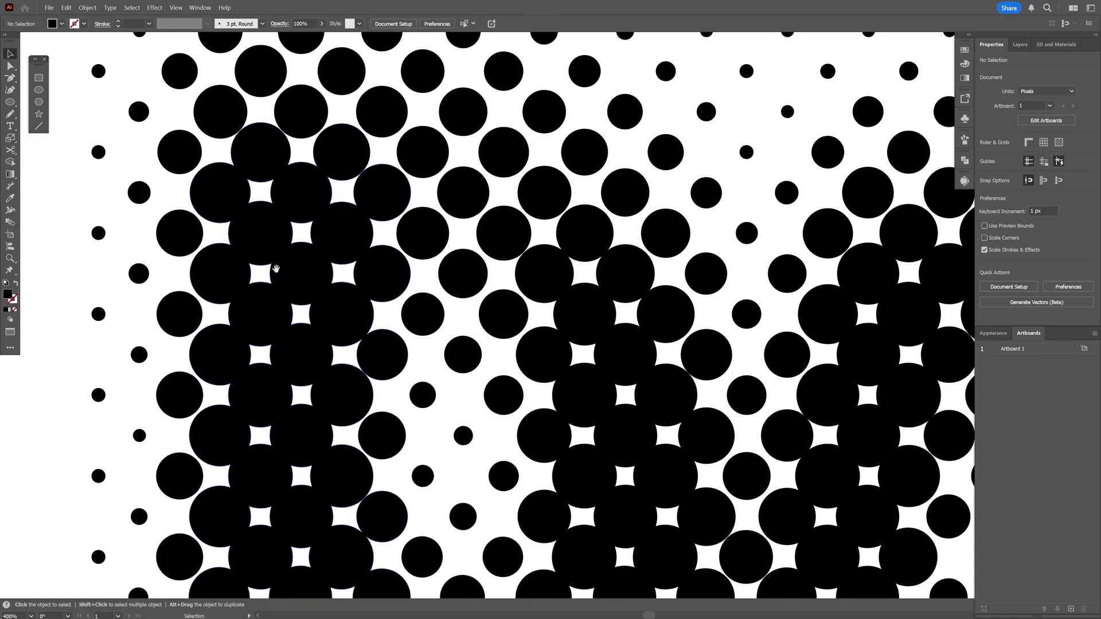
pyautogui.moveTo(276, 269); pyautogui.dragTo(384, 275)
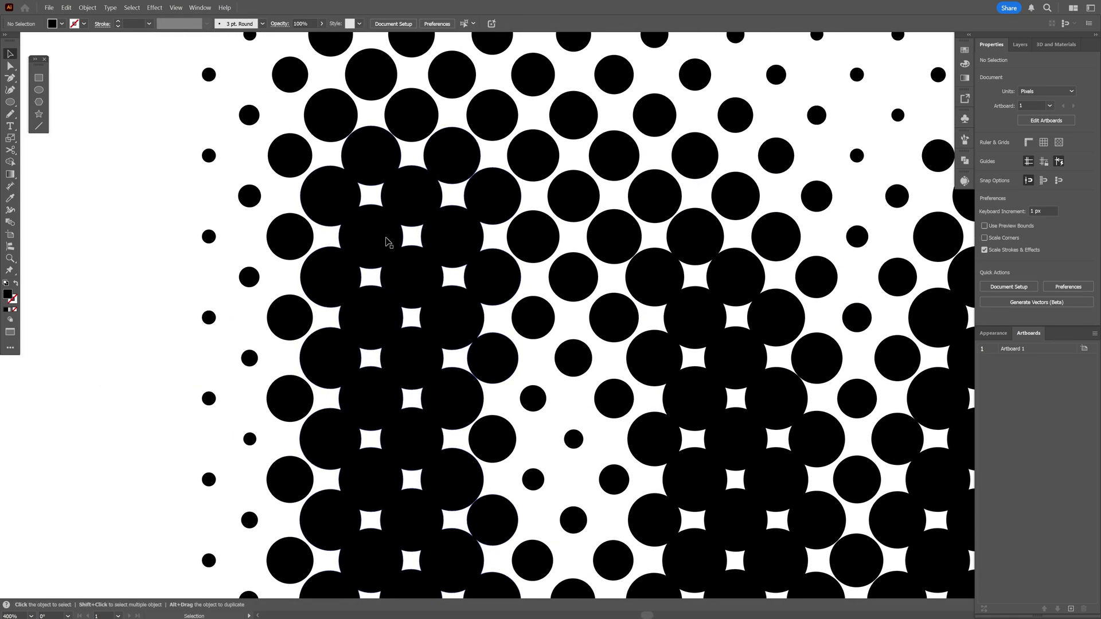
pyautogui.scroll(2, 438, 239)
pyautogui.scroll(-1, 319, 172)
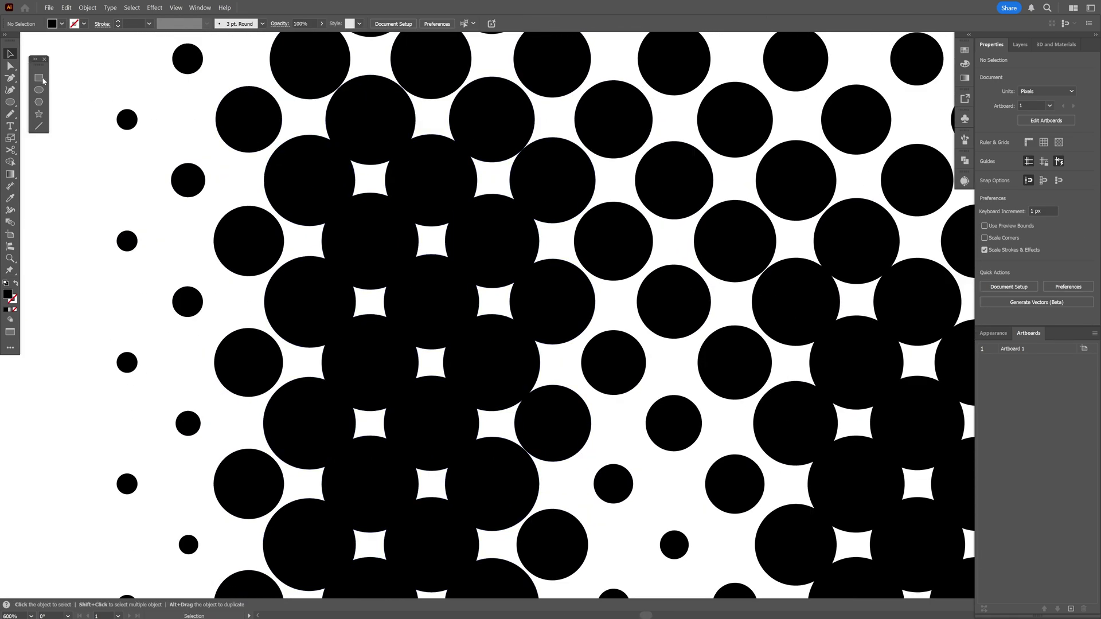
# Step: Delete the anchor points of several white holes inside the merged letters using Direct Selection
pyautogui.click(9, 65)
pyautogui.scroll(-2, 374, 125)
pyautogui.moveTo(373, 125); pyautogui.dragTo(437, 304)
pyautogui.press('Delete')
pyautogui.press('Delete')
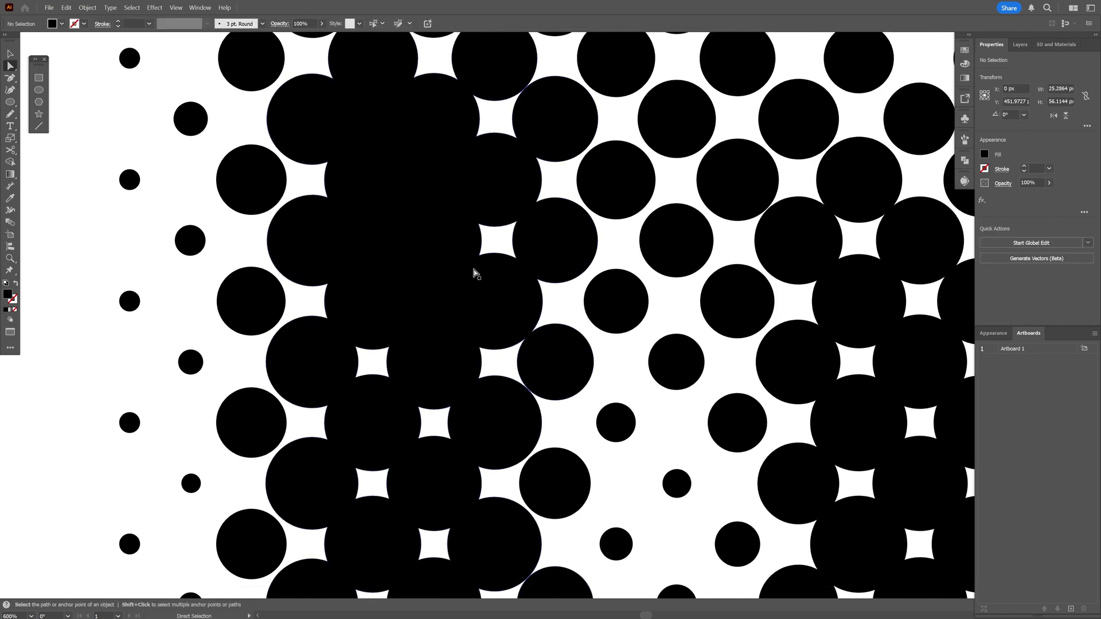
pyautogui.click(474, 268)
pyautogui.press('Delete')
# Step: Fit the whole PANTER word in view and return to the Selection tool
pyautogui.moveTo(454, 316); pyautogui.dragTo(453, 182)
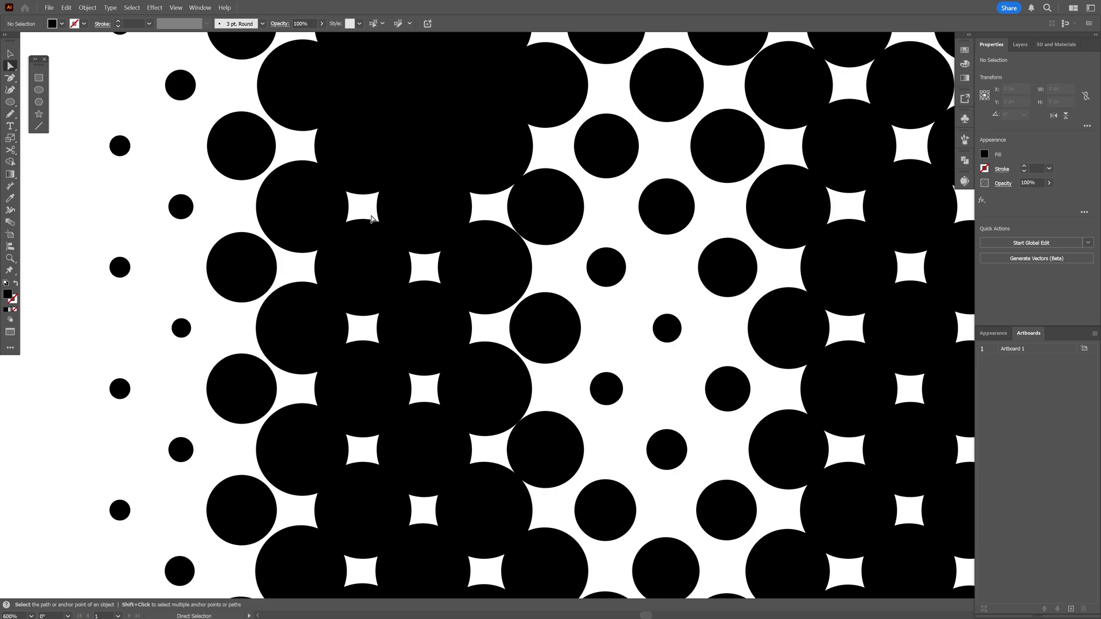
pyautogui.press('v')
pyautogui.hotkey('ctrl', '0')
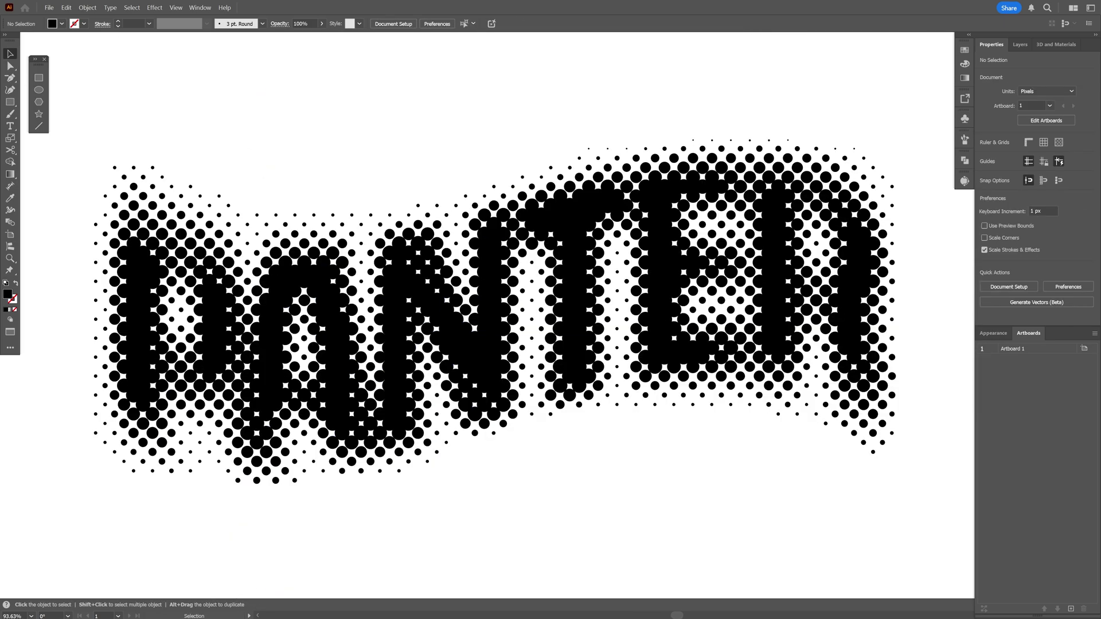